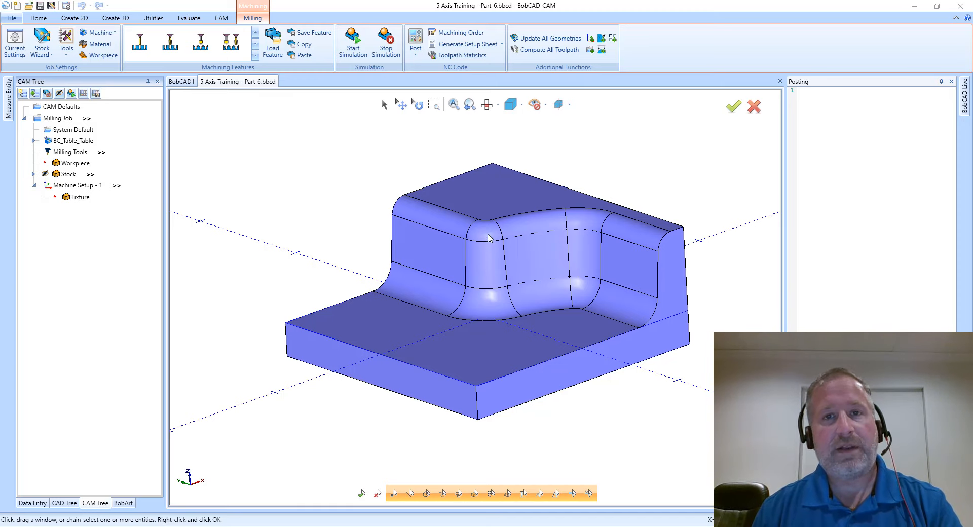
- Add a Mill Multiaxis feature to Machine Setup - 1 using the Surface toolpath type with Parallel Cuts
{"action": "right_click", "coordinate": [90, 190]}
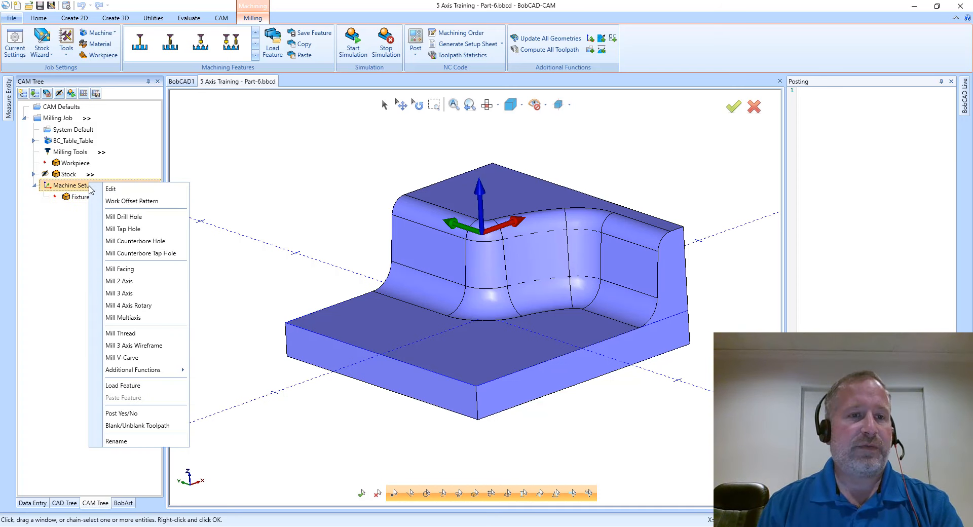
{"action": "left_click", "coordinate": [136, 318]}
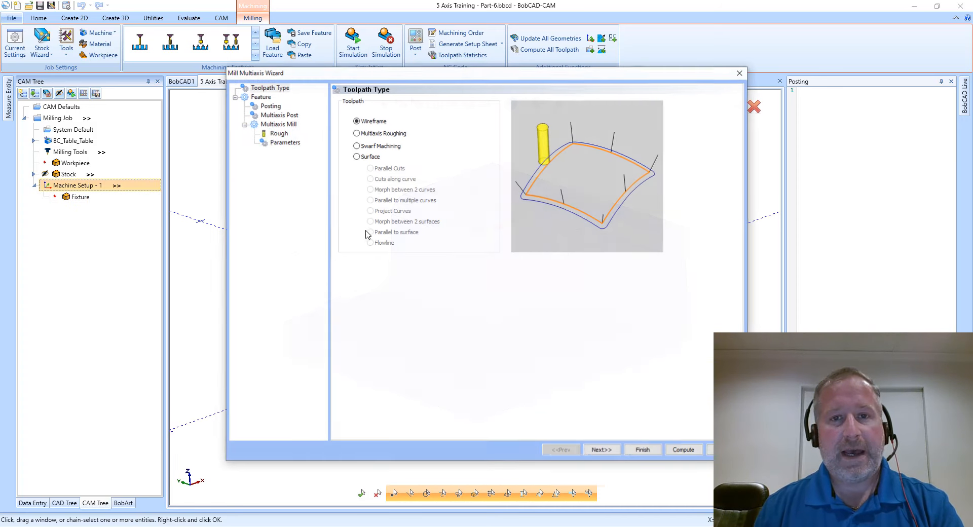
{"action": "left_click", "coordinate": [363, 156]}
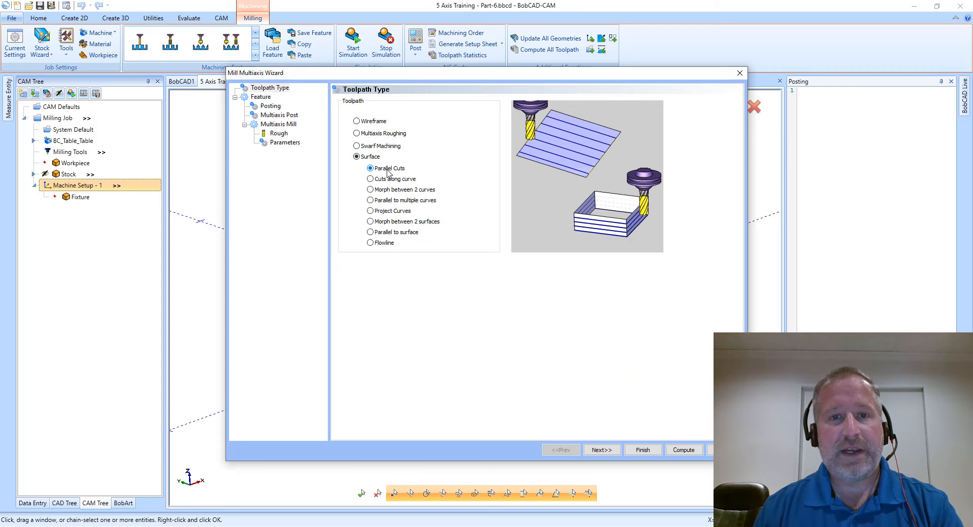
{"action": "left_click", "coordinate": [601, 450]}
- Set the rough tool's diameter to 0.250 and its corner radius to 0.125
{"action": "left_click", "coordinate": [278, 133]}
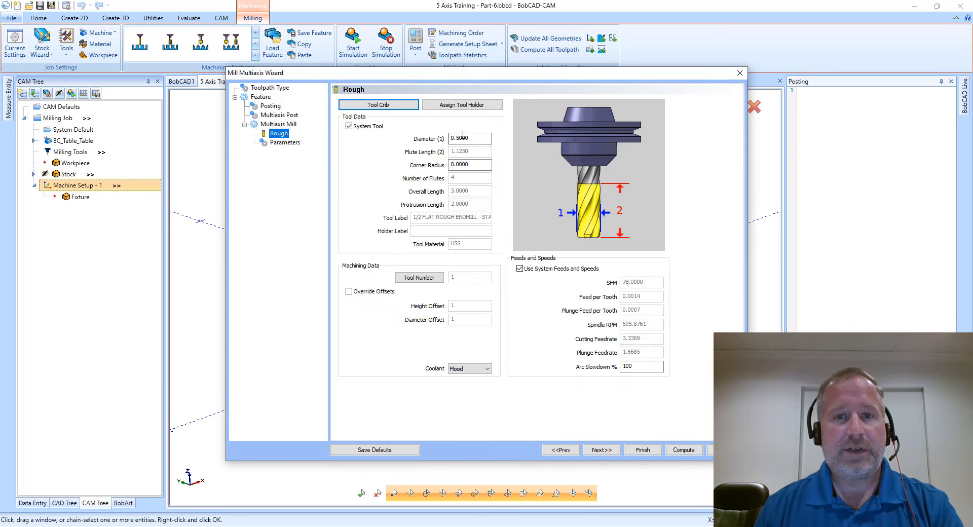
{"action": "type", "text": ".2"}
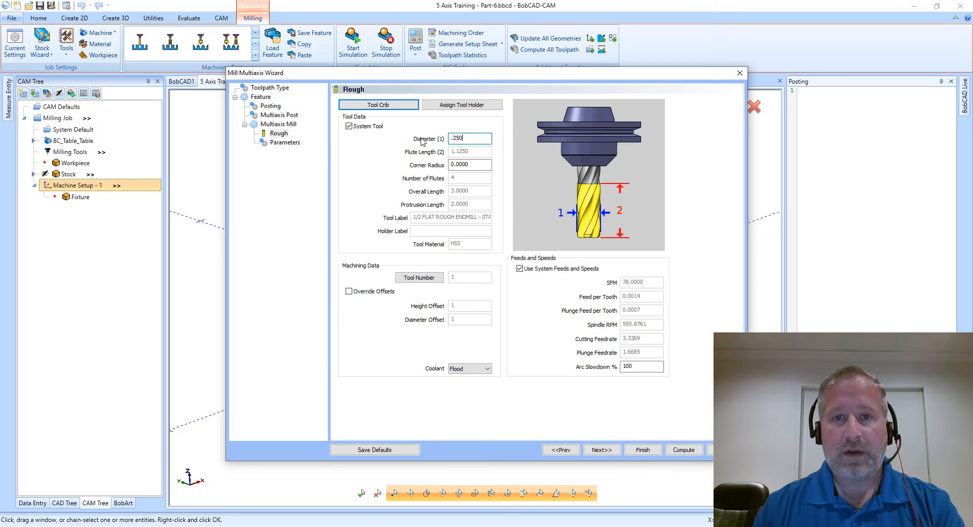
{"action": "type", "text": "50"}
{"action": "key", "text": "Tab"}
{"action": "type", "text": ".1"}
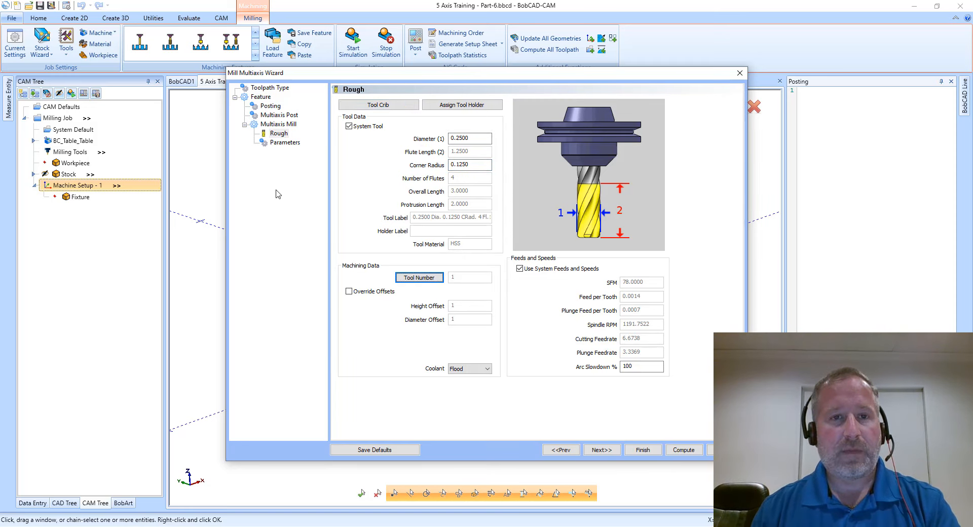
- Start the drive surface selection in the multiaxis parameters and pick the lower fillet faces along the base of the curved wall
{"action": "left_click", "coordinate": [282, 143]}
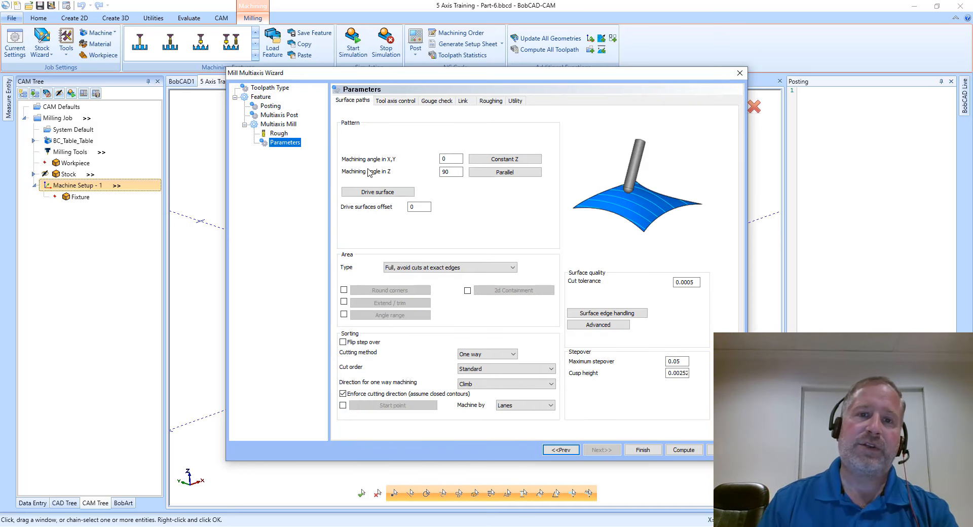
{"action": "left_click", "coordinate": [371, 195]}
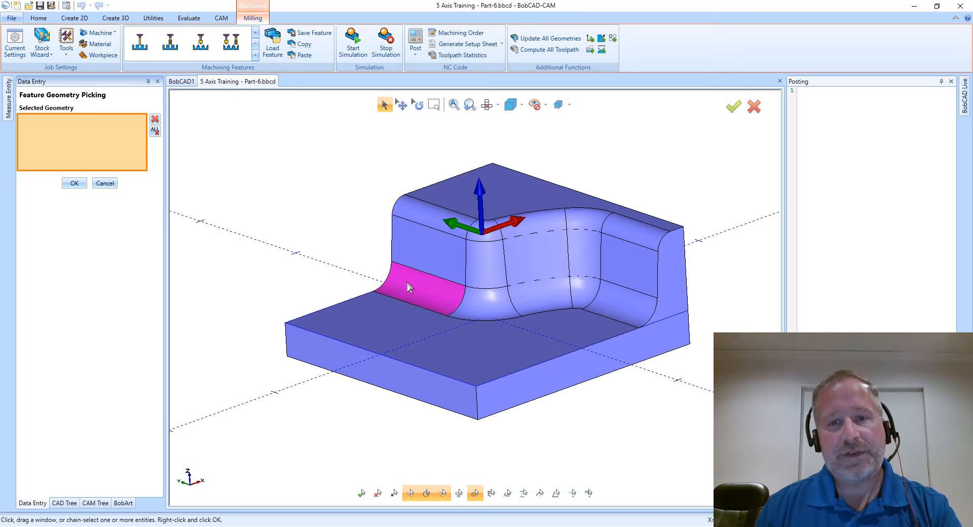
{"action": "left_click", "coordinate": [413, 286]}
{"action": "left_click", "coordinate": [480, 288]}
{"action": "left_click", "coordinate": [483, 299]}
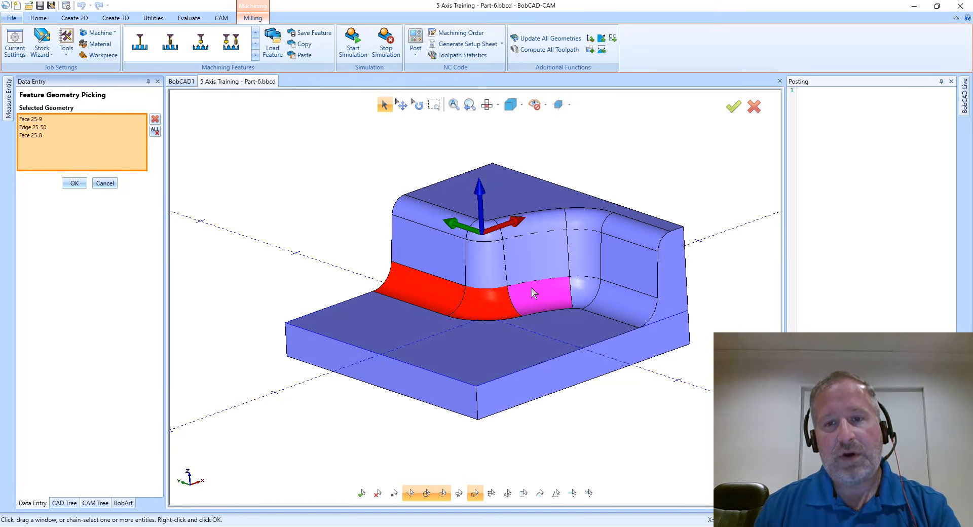
{"action": "left_click", "coordinate": [534, 293]}
{"action": "left_click", "coordinate": [576, 286]}
{"action": "left_click", "coordinate": [624, 296]}
- Add the vertical faces of the curved wall to the drive surface selection
{"action": "left_click", "coordinate": [631, 266]}
{"action": "left_click", "coordinate": [582, 254]}
{"action": "left_click", "coordinate": [527, 253]}
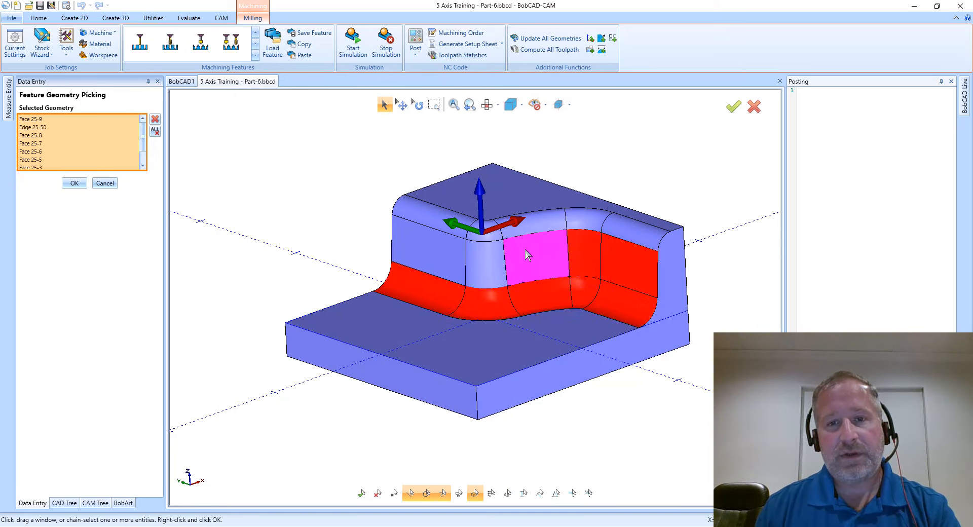
{"action": "left_click", "coordinate": [482, 264]}
{"action": "left_click", "coordinate": [446, 261]}
- Add the upper fillet faces along the curved wall's top edge to the drive surfaces and compute the toolpath
{"action": "left_click", "coordinate": [445, 217]}
{"action": "left_click", "coordinate": [480, 229]}
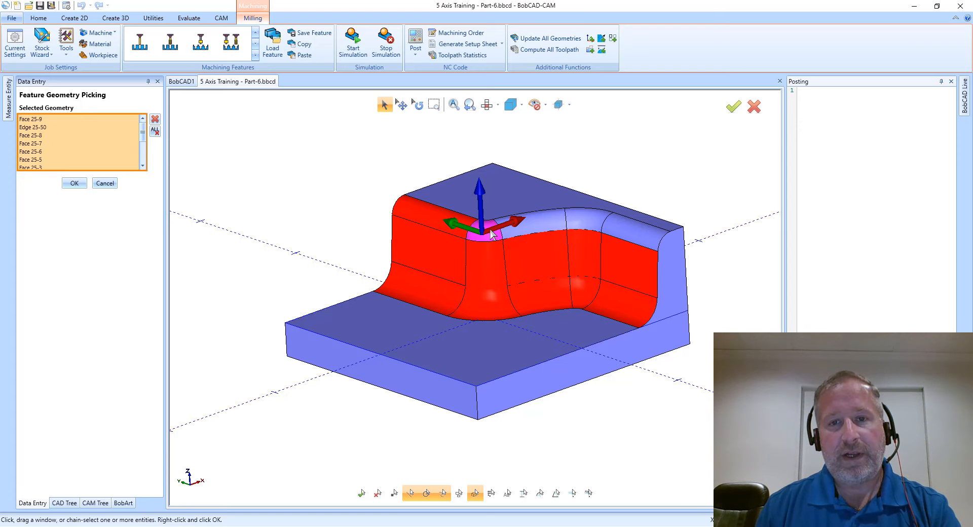
{"action": "left_click", "coordinate": [526, 219]}
{"action": "left_click", "coordinate": [574, 216]}
{"action": "left_click", "coordinate": [615, 227]}
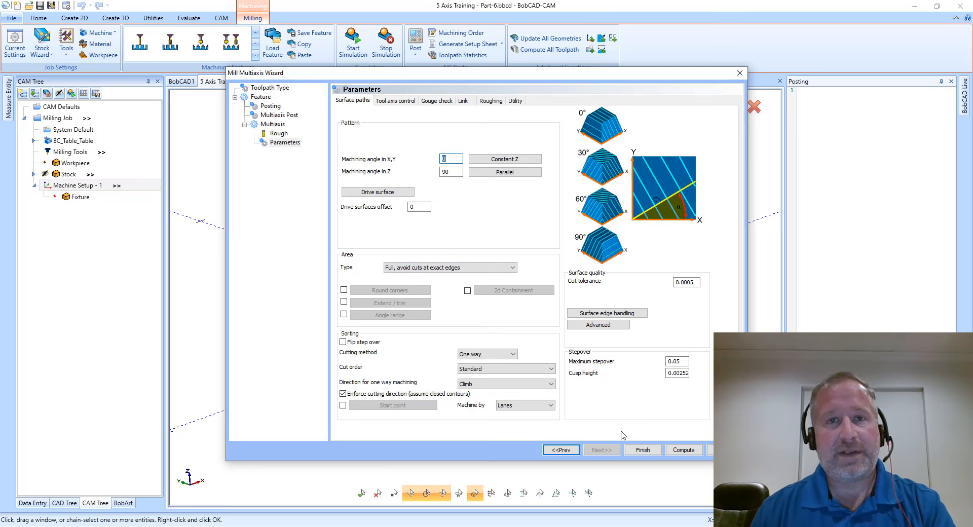
{"action": "left_click", "coordinate": [684, 450]}
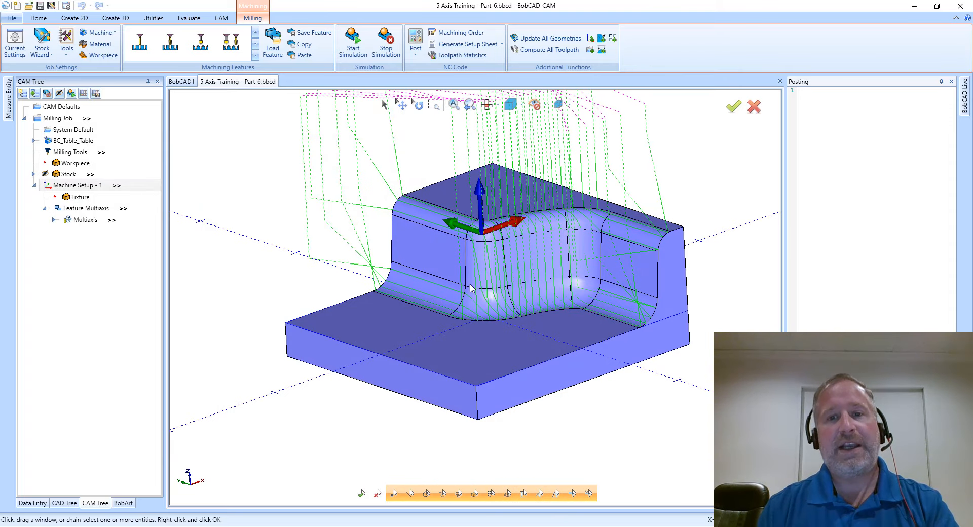
{"action": "middle_click_drag", "start_coordinate": [454, 282], "coordinate": [557, 294]}
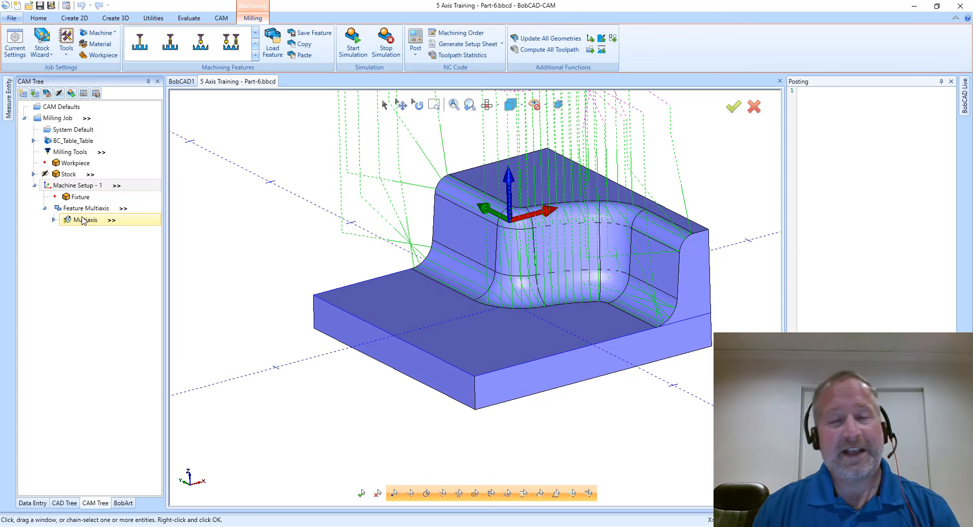
- Change the Multiaxis operation's cutting pattern to Constant Z and recompute the toolpath
{"action": "right_click", "coordinate": [83, 221]}
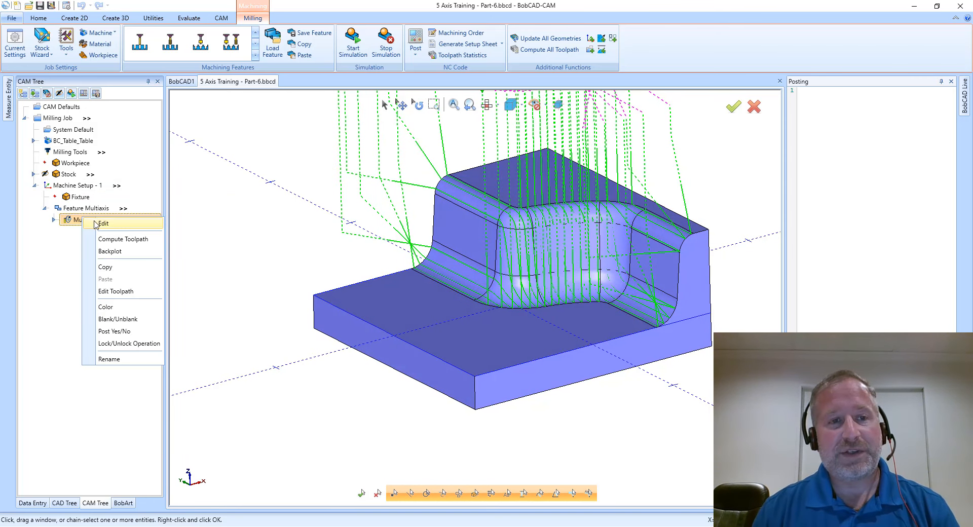
{"action": "left_click", "coordinate": [107, 225]}
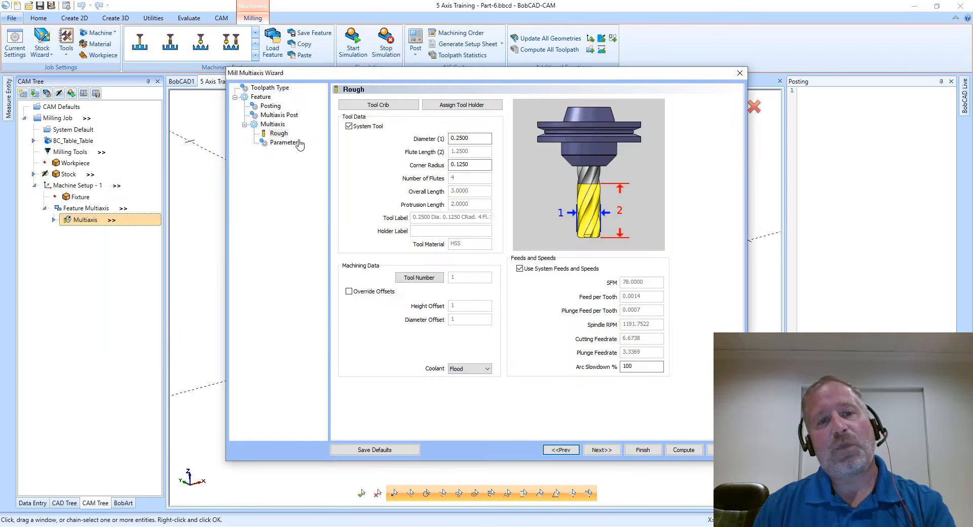
{"action": "left_click", "coordinate": [286, 142]}
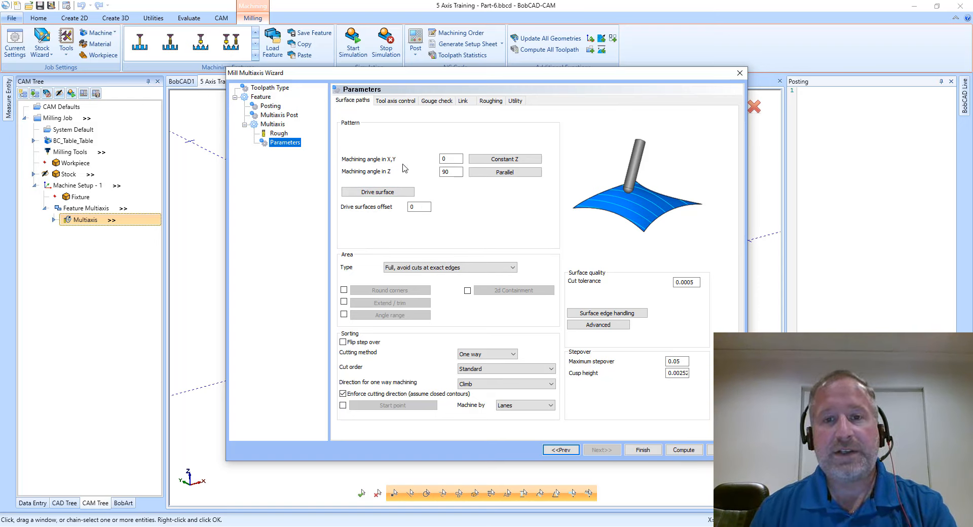
{"action": "left_click", "coordinate": [481, 160]}
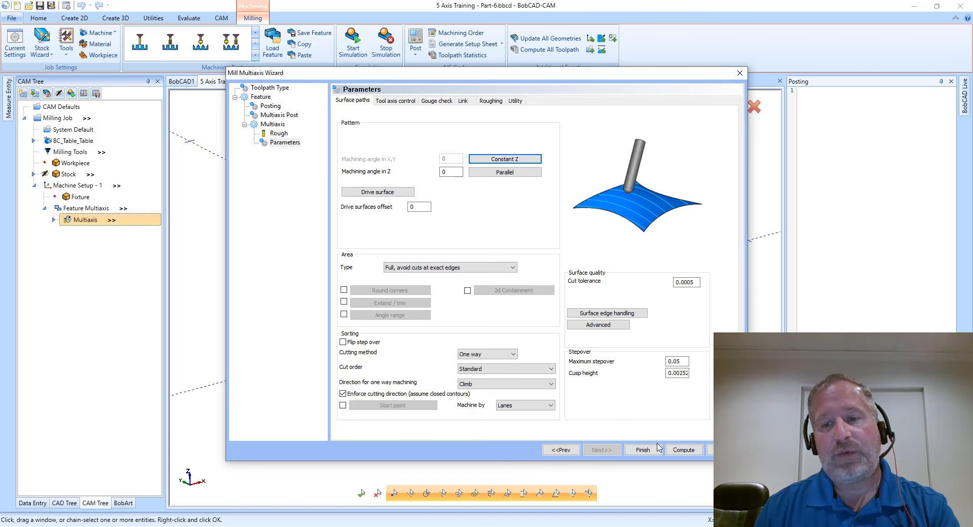
{"action": "left_click", "coordinate": [683, 449]}
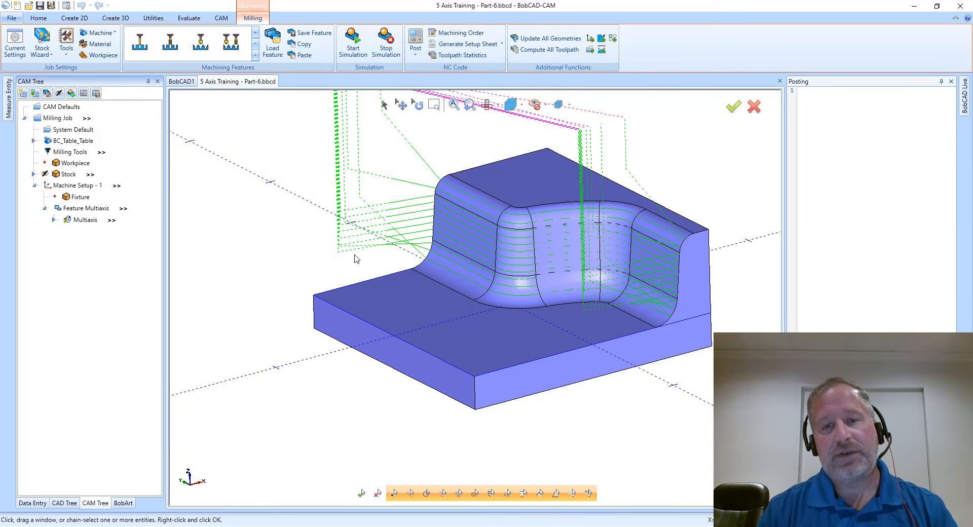
{"action": "scroll", "coordinate": [354, 259], "scroll_direction": "up", "scroll_amount": 5}
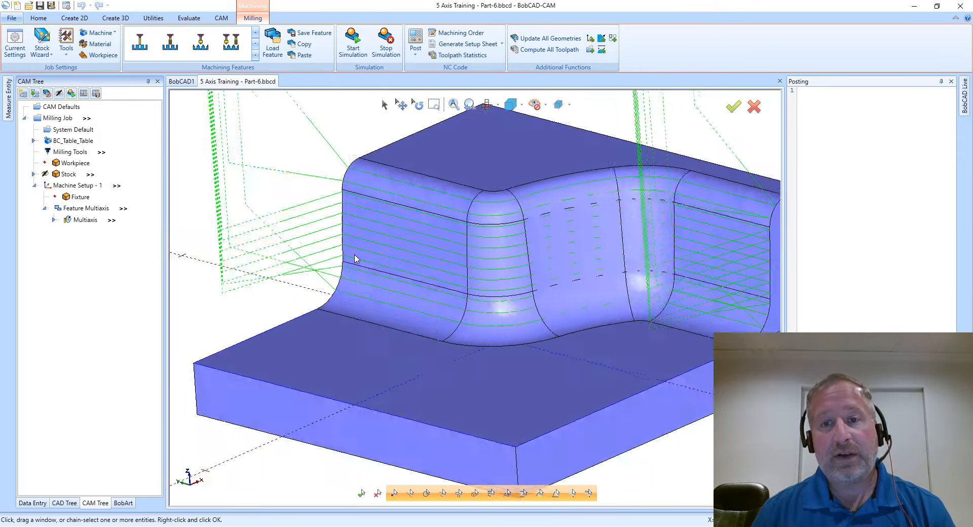
{"action": "scroll", "coordinate": [354, 259], "scroll_direction": "down", "scroll_amount": 5}
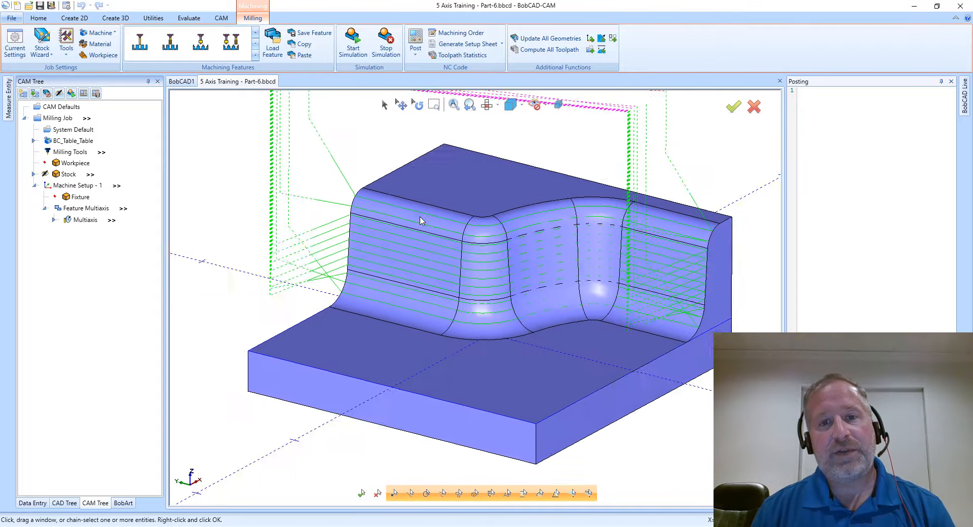
{"action": "middle_click_drag", "start_coordinate": [420, 217], "coordinate": [439, 195]}
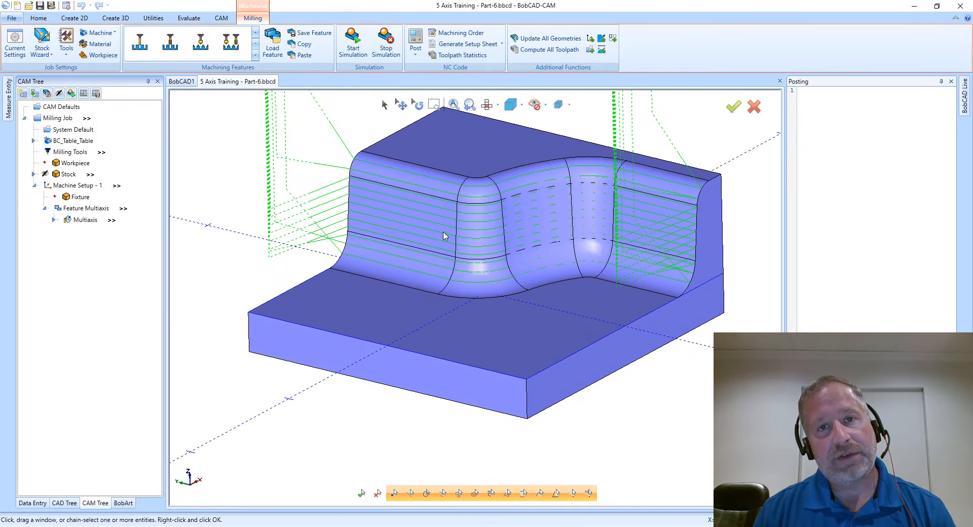
{"action": "scroll", "coordinate": [445, 271], "scroll_direction": "down", "scroll_amount": 1}
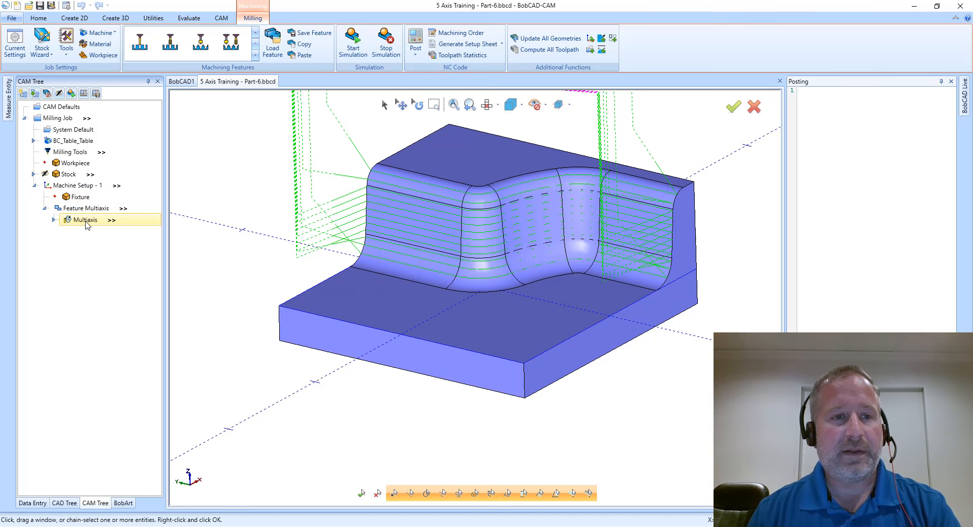
- Try the Parallel pattern preset on the Multiaxis operation, then restore Constant Z and recompute the toolpath
{"action": "right_click", "coordinate": [86, 220]}
{"action": "left_click", "coordinate": [237, 256]}
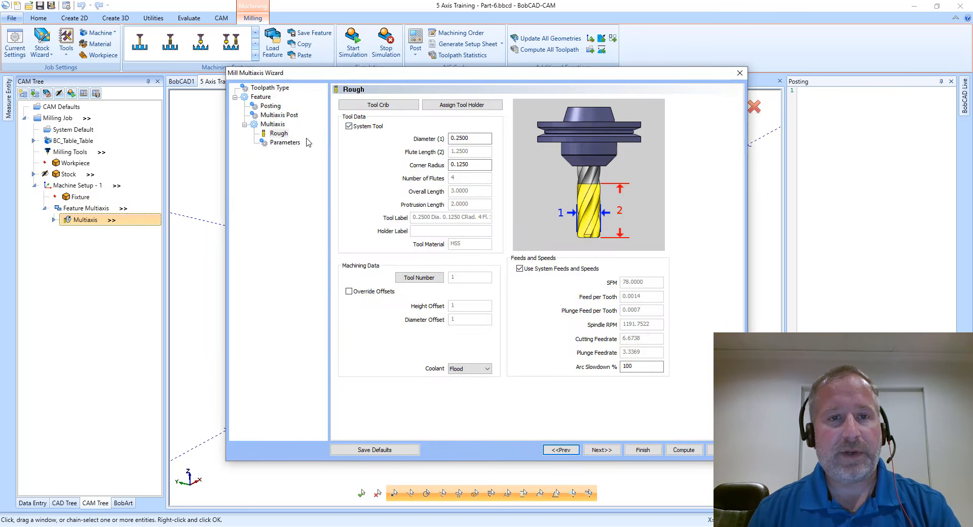
{"action": "left_click", "coordinate": [285, 143]}
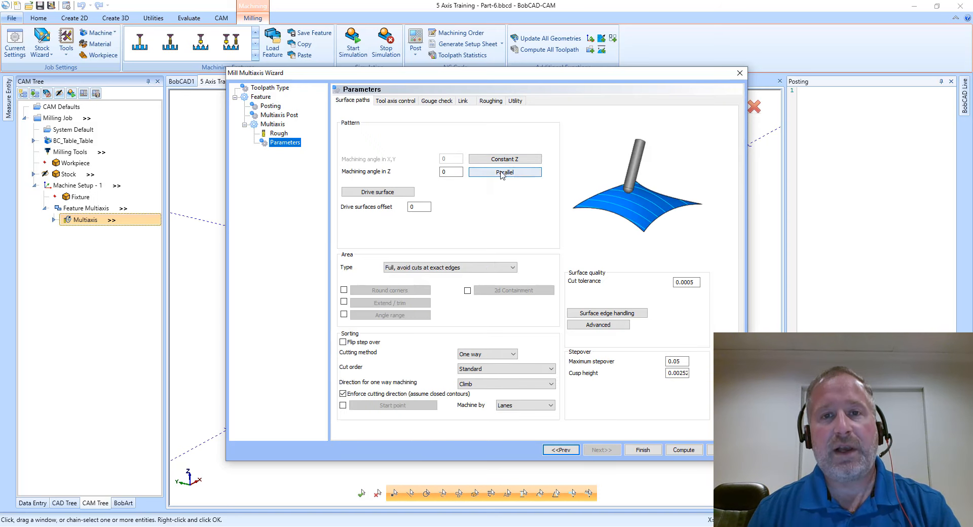
{"action": "left_click", "coordinate": [501, 174]}
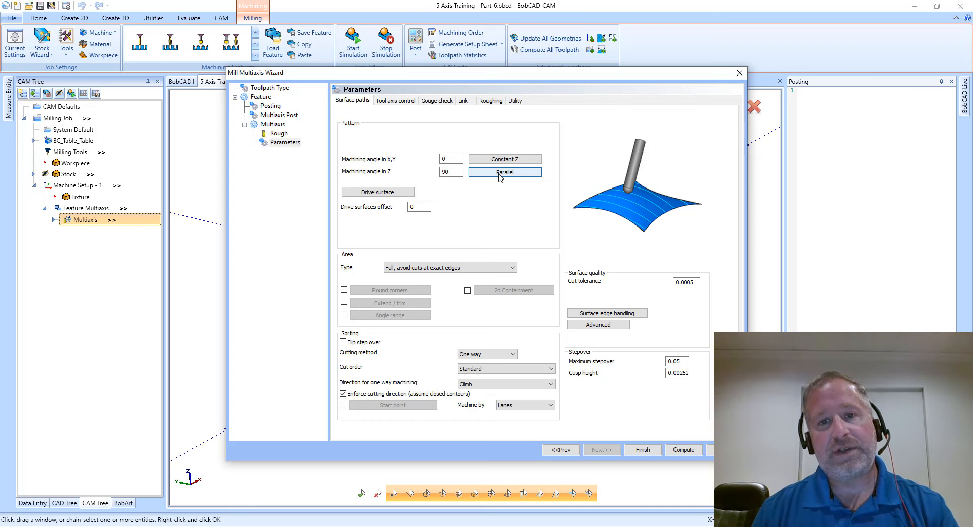
{"action": "left_click", "coordinate": [502, 160]}
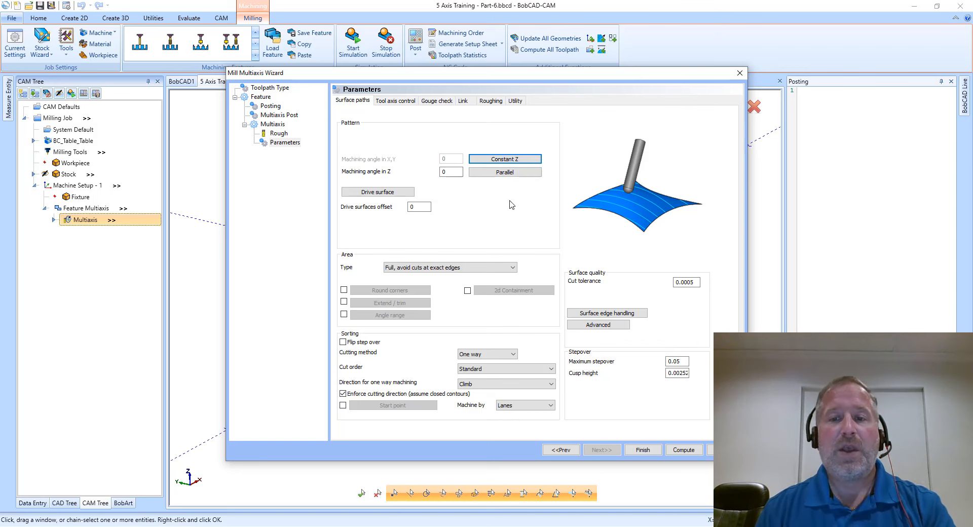
{"action": "left_click", "coordinate": [687, 453]}
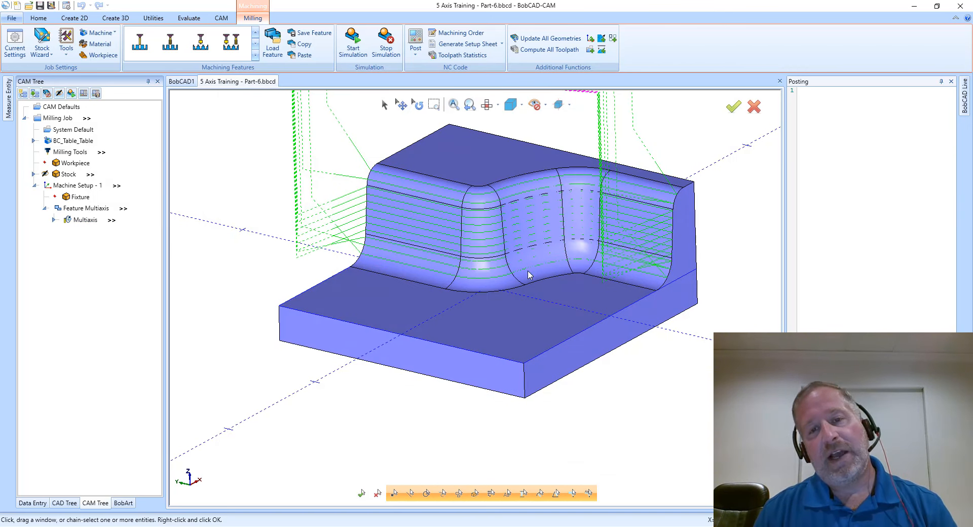
- Backplot the Multiaxis operation and advance the tool along the curved wall to examine its tilt relative to the surfaces
{"action": "middle_click_drag", "start_coordinate": [432, 195], "coordinate": [161, 232]}
{"action": "right_click", "coordinate": [107, 220]}
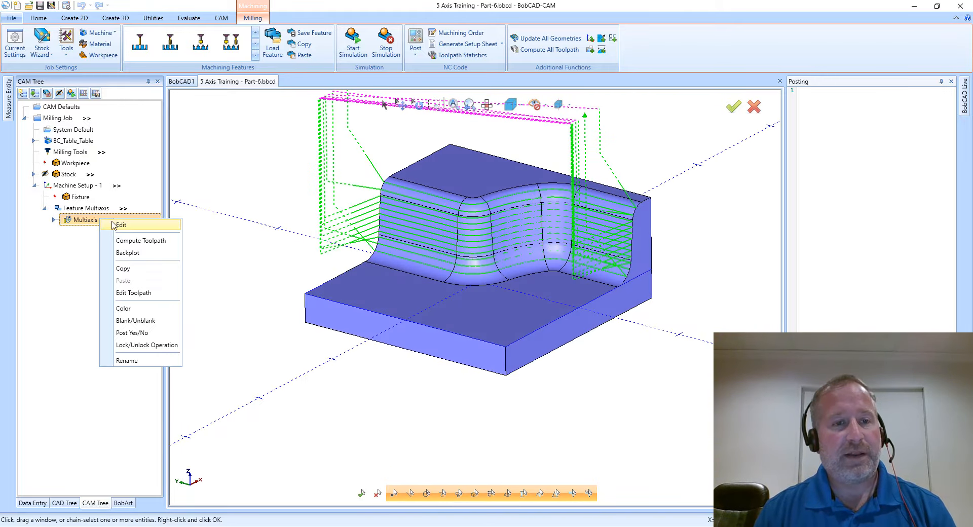
{"action": "left_click", "coordinate": [127, 253]}
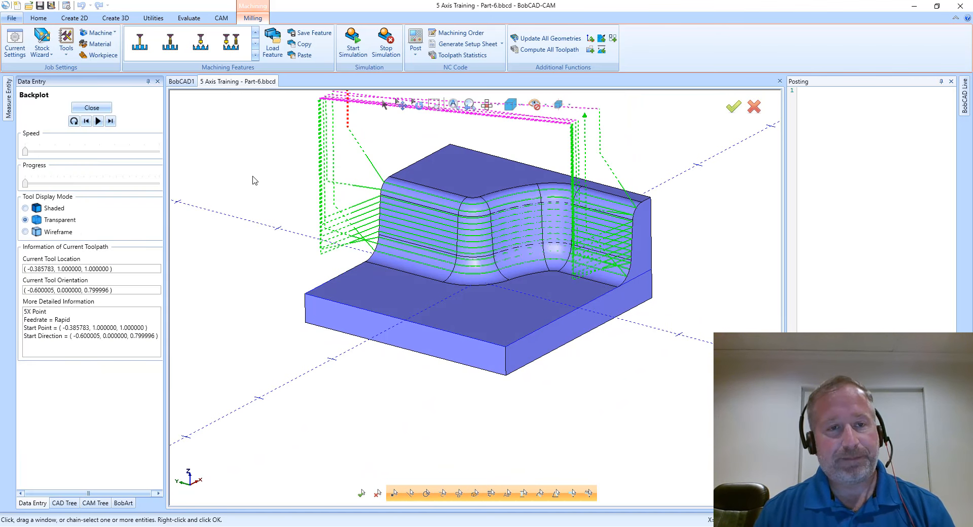
{"action": "left_click", "coordinate": [27, 183]}
{"action": "left_click", "coordinate": [28, 184]}
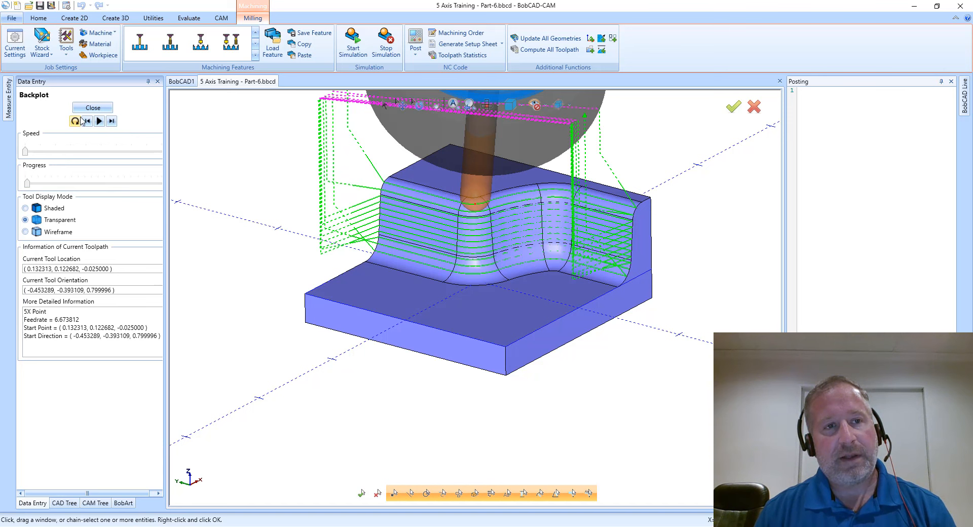
{"action": "left_click_drag", "start_coordinate": [27, 184], "coordinate": [51, 186]}
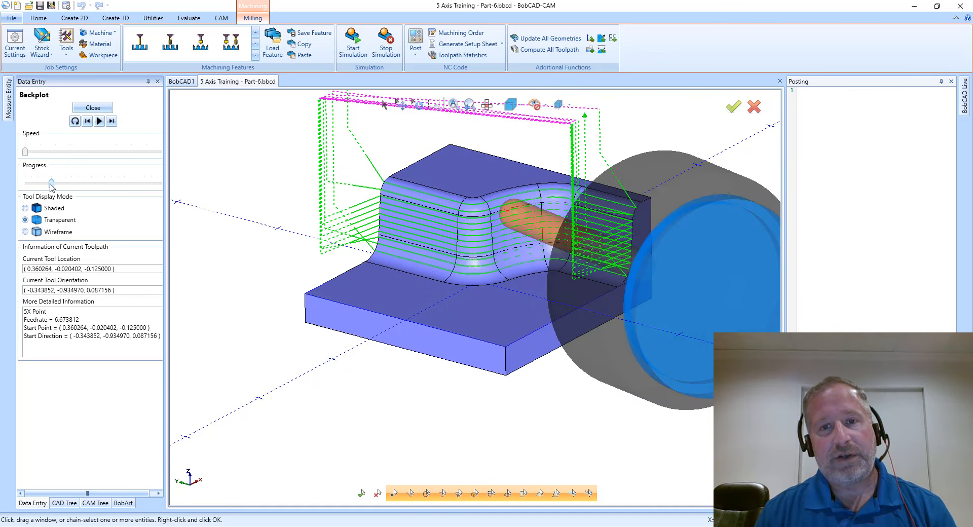
{"action": "middle_click_drag", "start_coordinate": [478, 216], "coordinate": [529, 232]}
{"action": "middle_click_drag", "start_coordinate": [524, 231], "coordinate": [556, 203]}
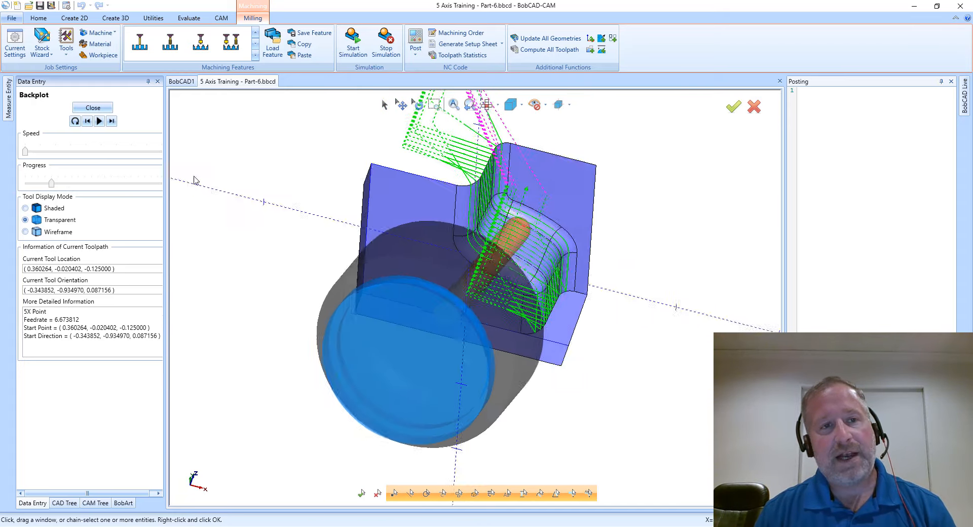
{"action": "left_click", "coordinate": [111, 122]}
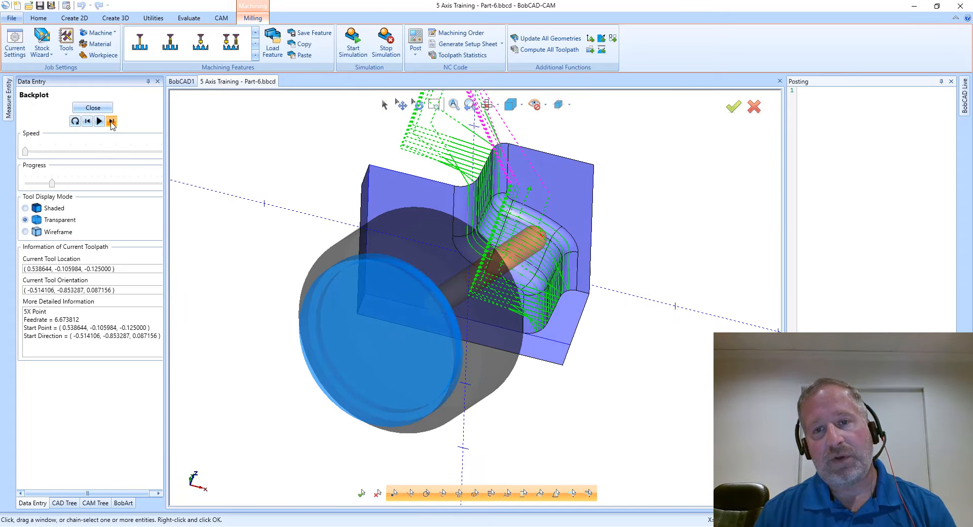
{"action": "left_click", "coordinate": [111, 123]}
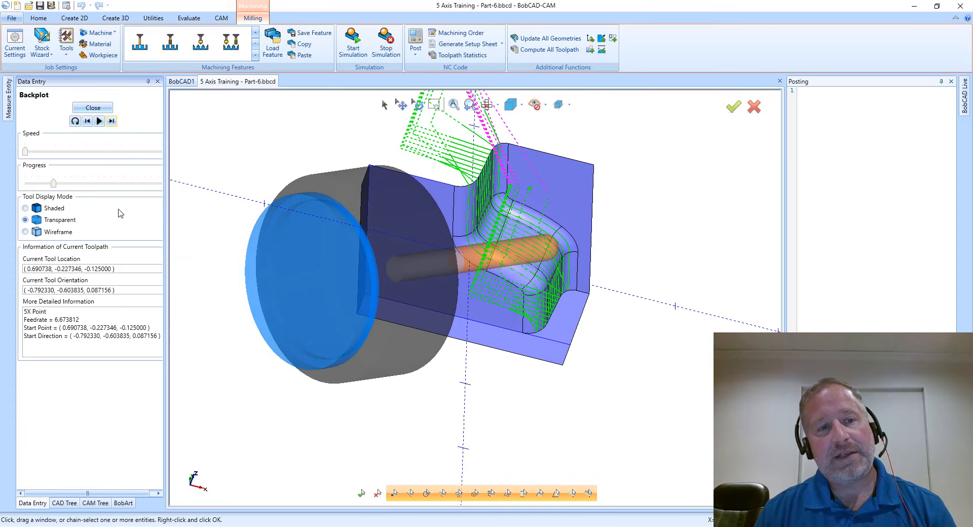
- Examine the tool and holder position relative to the part's base from a low side view, and close the backplot
{"action": "middle_click_drag", "start_coordinate": [377, 294], "coordinate": [310, 225]}
{"action": "middle_click_drag", "start_coordinate": [303, 271], "coordinate": [299, 248]}
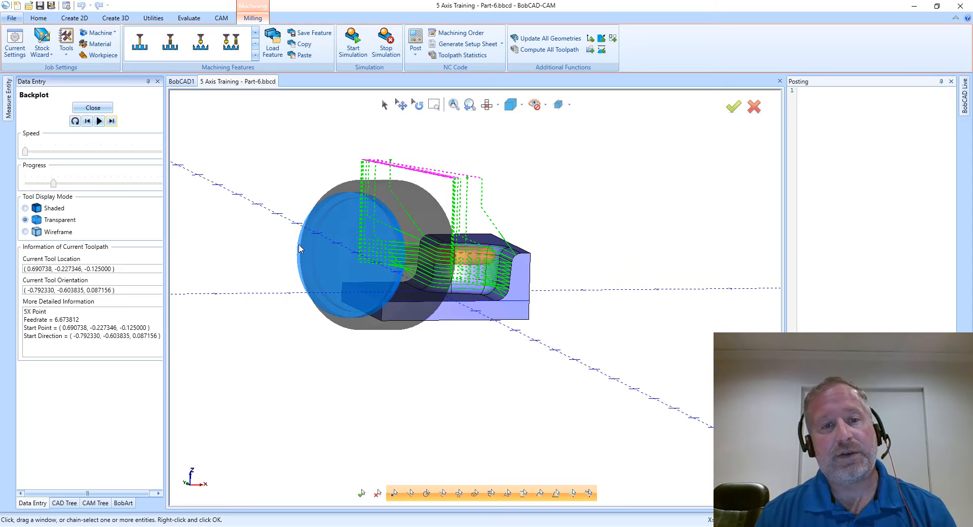
{"action": "left_click_drag", "start_coordinate": [55, 185], "coordinate": [103, 195]}
{"action": "left_click", "coordinate": [91, 108]}
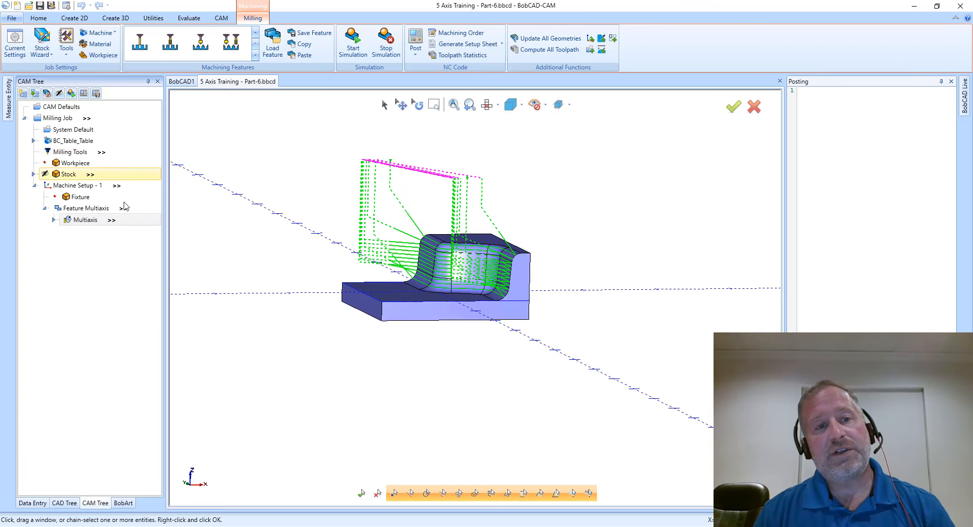
- Edit the Multiaxis operation's parameters and set its tool axis control to Tilted with fixed angle to axis
{"action": "right_click", "coordinate": [87, 223]}
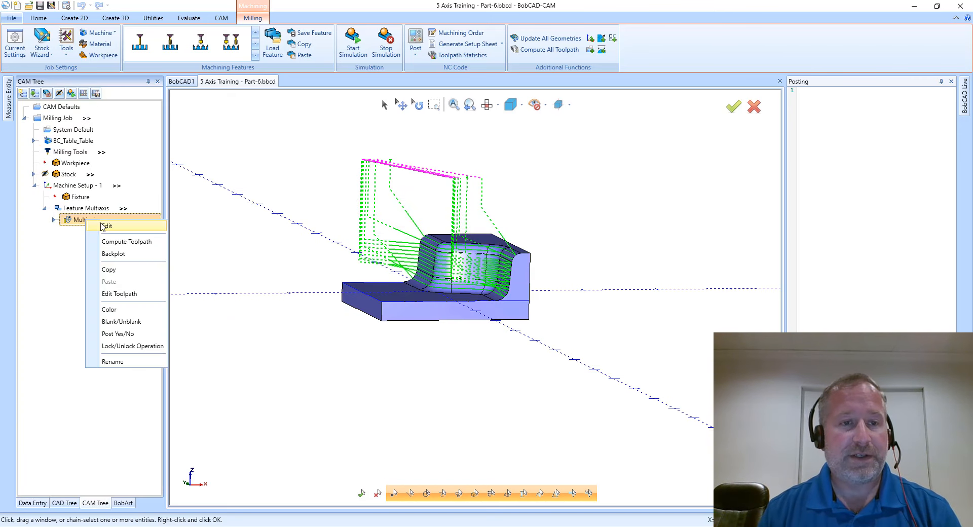
{"action": "left_click", "coordinate": [152, 226]}
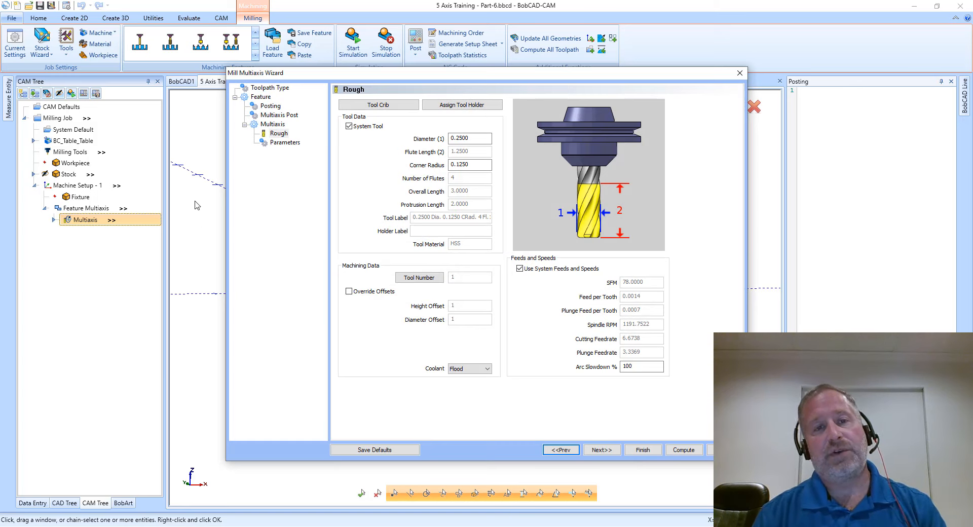
{"action": "left_click", "coordinate": [279, 143]}
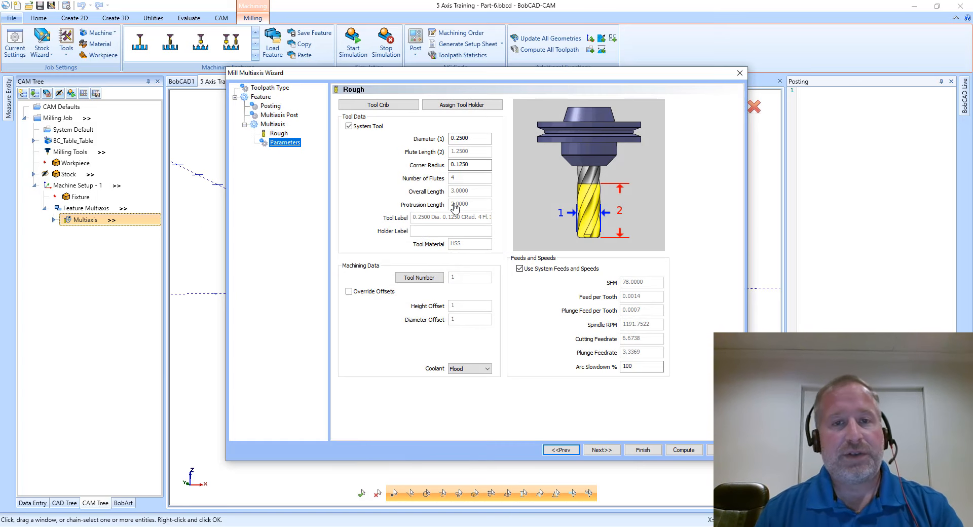
{"action": "left_click", "coordinate": [406, 100]}
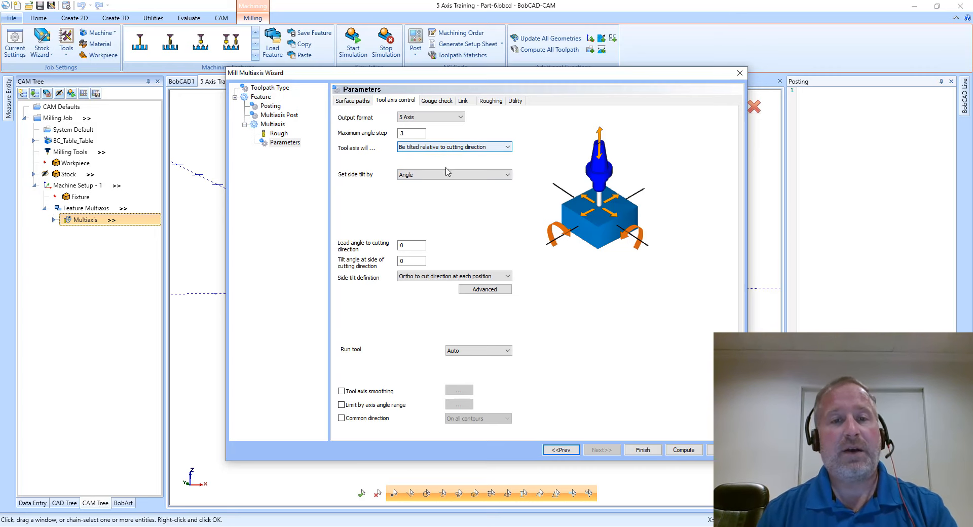
{"action": "left_click", "coordinate": [424, 245]}
{"action": "left_click", "coordinate": [417, 260]}
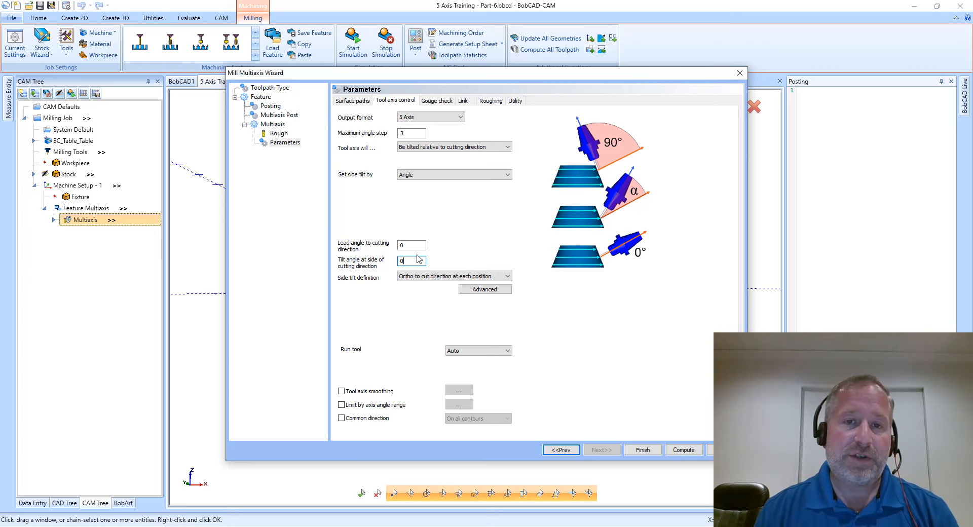
{"action": "left_click", "coordinate": [458, 148]}
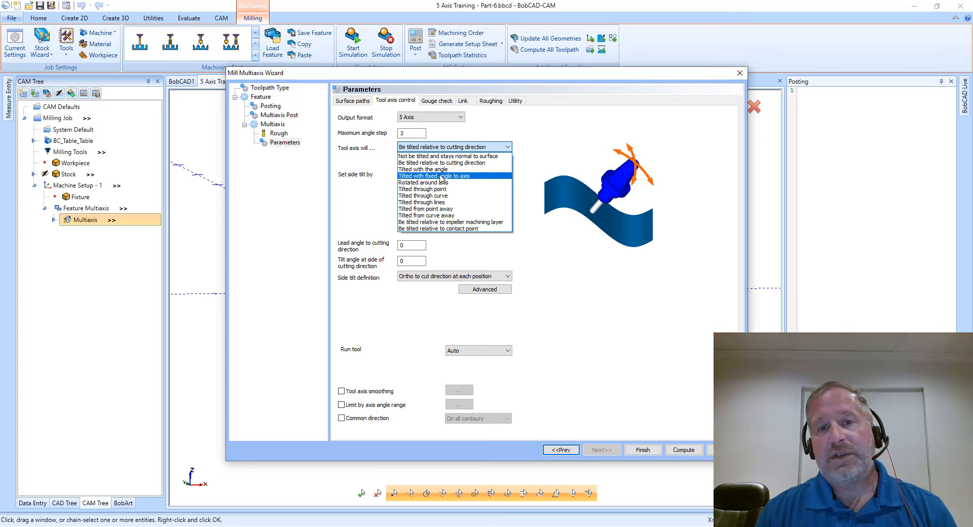
{"action": "left_click", "coordinate": [441, 176]}
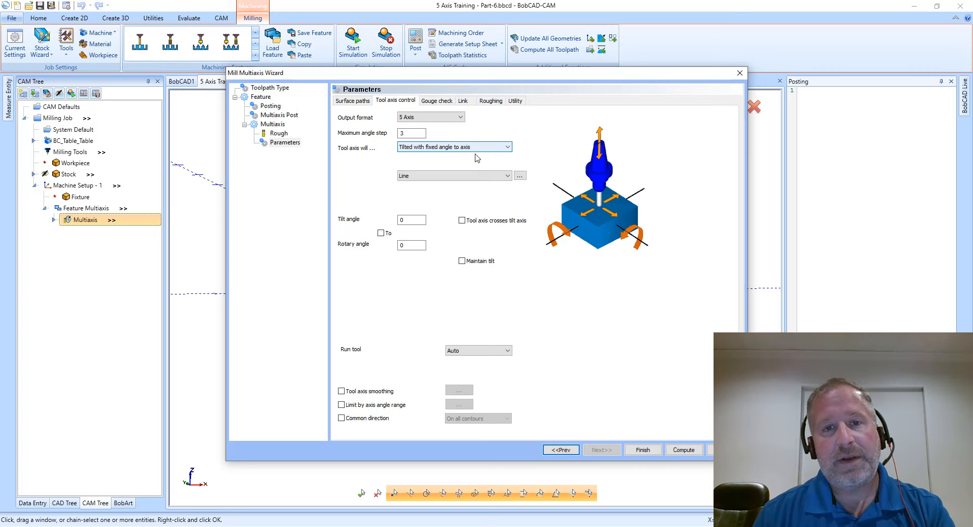
- Use the Z-axis as the tilt reference with a tilt angle of 45, and recompute the toolpath
{"action": "left_click", "coordinate": [433, 177]}
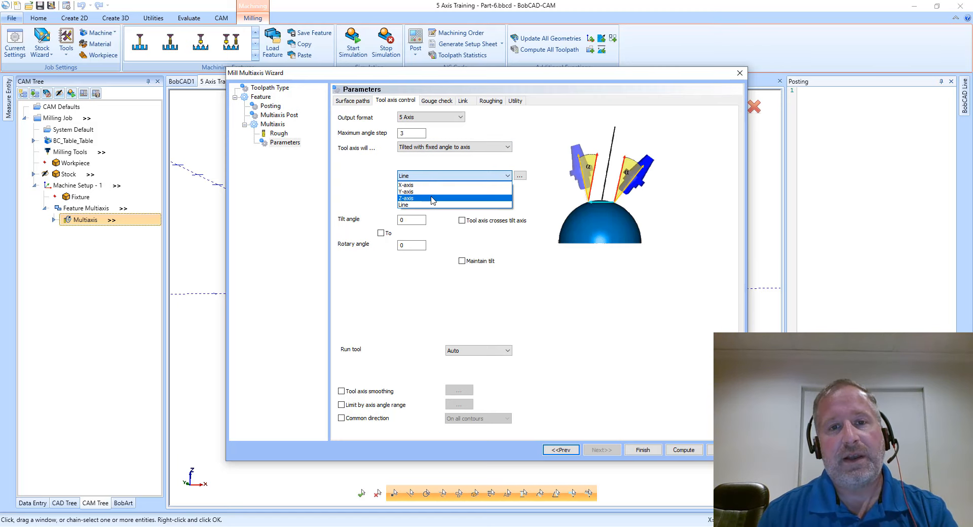
{"action": "left_click", "coordinate": [432, 198]}
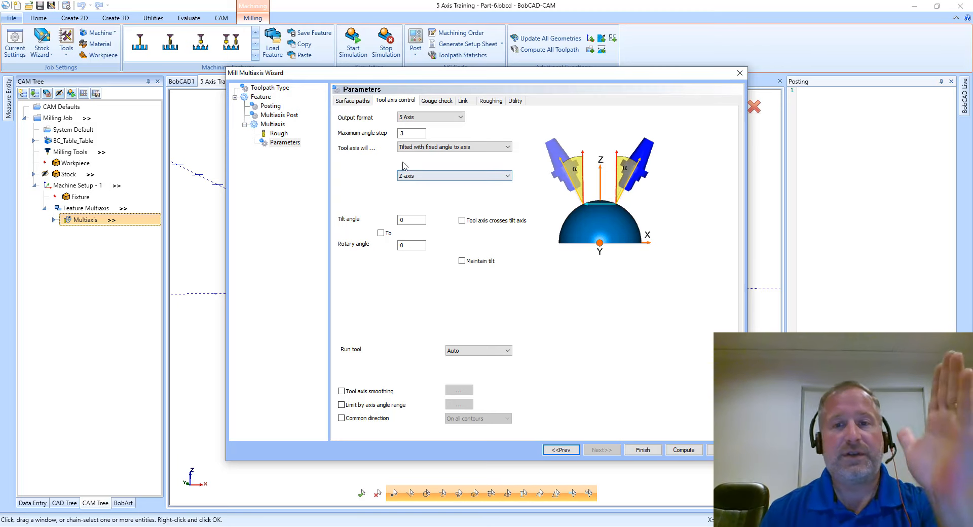
{"action": "left_click", "coordinate": [409, 222]}
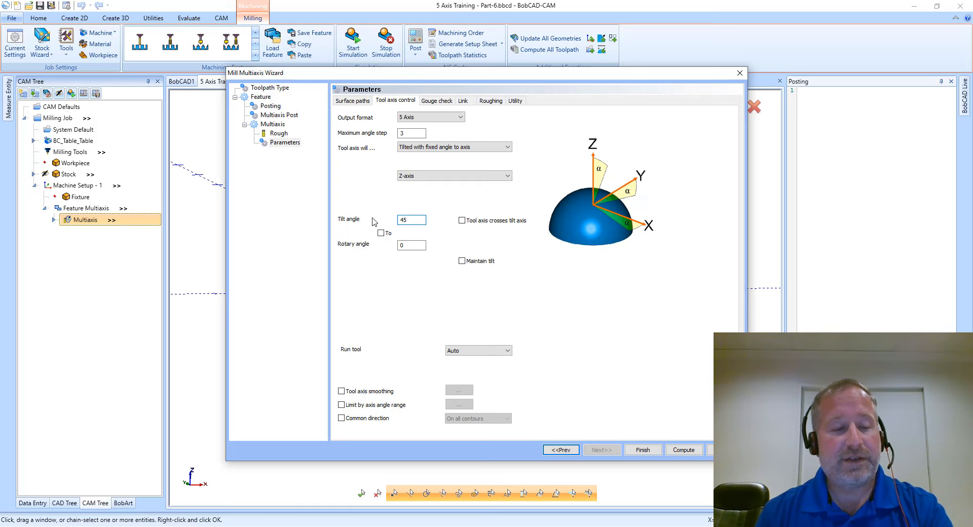
{"action": "key", "text": "Tab"}
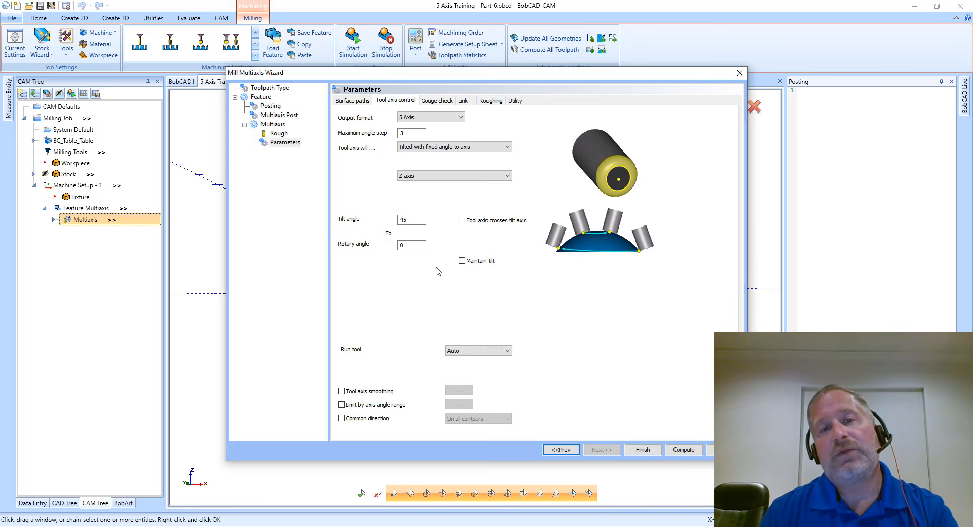
{"action": "left_click", "coordinate": [685, 450]}
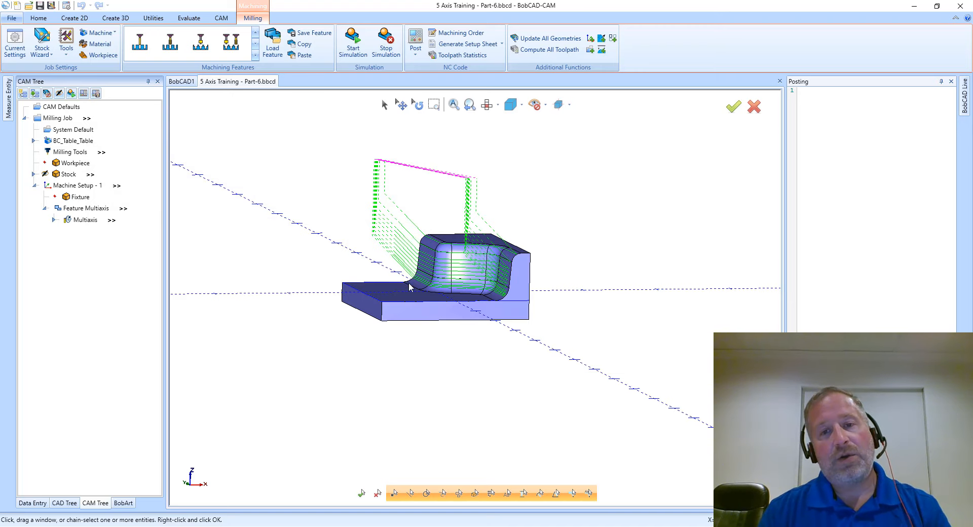
- Backplot the Multiaxis operation and advance the tool along the uppermost pass to examine its fixed tilt around the curved wall
{"action": "scroll", "coordinate": [463, 287], "scroll_direction": "up", "scroll_amount": 5}
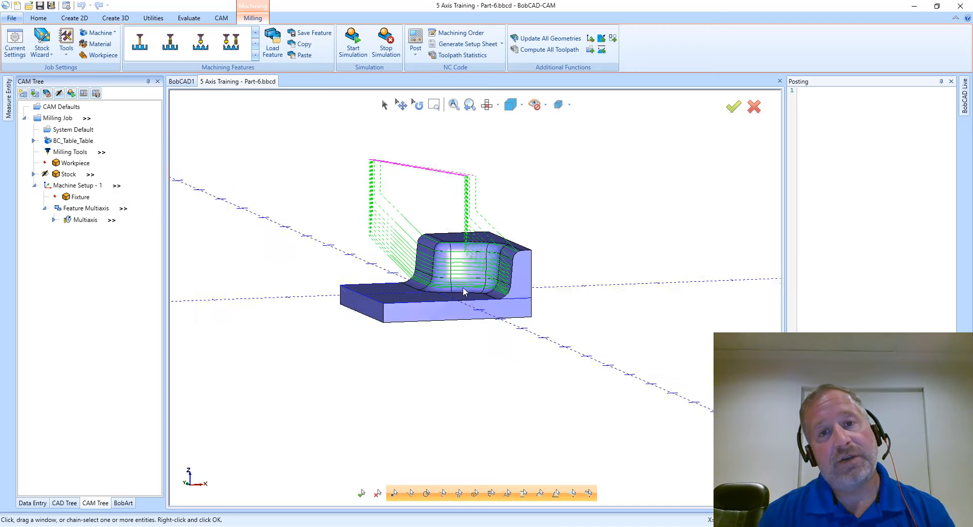
{"action": "middle_click_drag", "start_coordinate": [463, 286], "coordinate": [467, 287]}
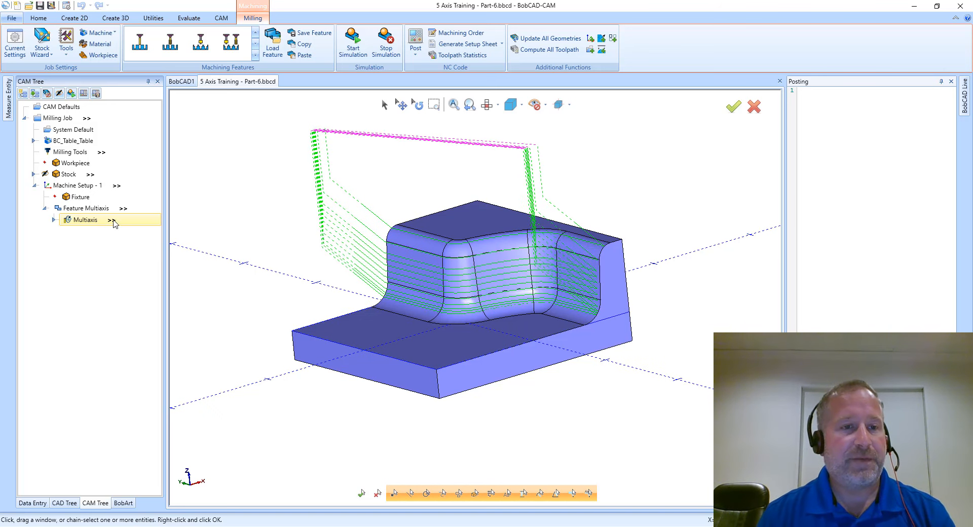
{"action": "right_click", "coordinate": [88, 222]}
{"action": "left_click", "coordinate": [130, 255]}
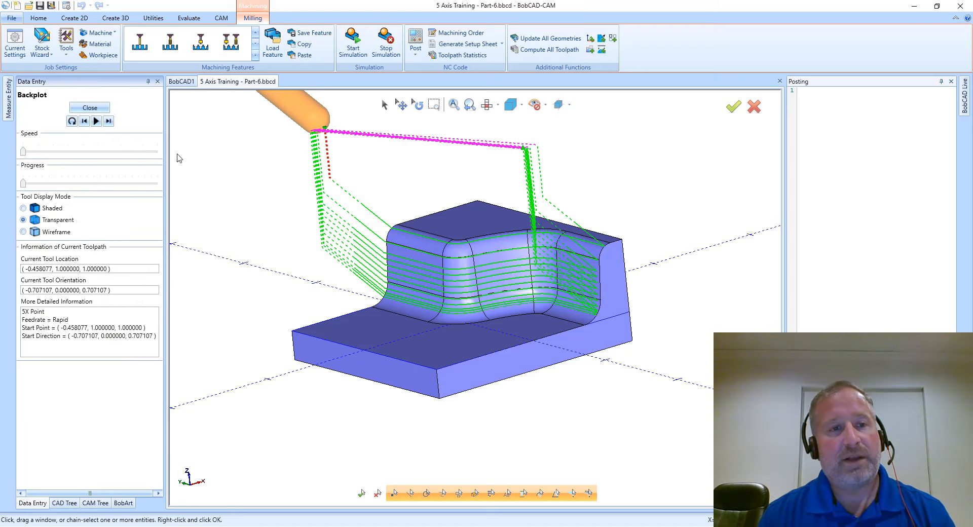
{"action": "left_click", "coordinate": [108, 125]}
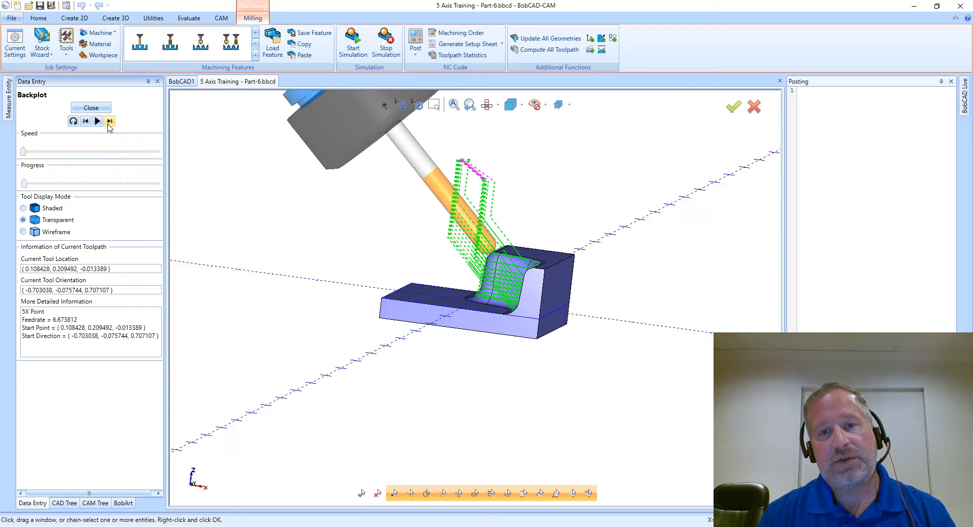
{"action": "left_click", "coordinate": [112, 126]}
{"action": "left_click", "coordinate": [112, 126]}
{"action": "left_click", "coordinate": [111, 125]}
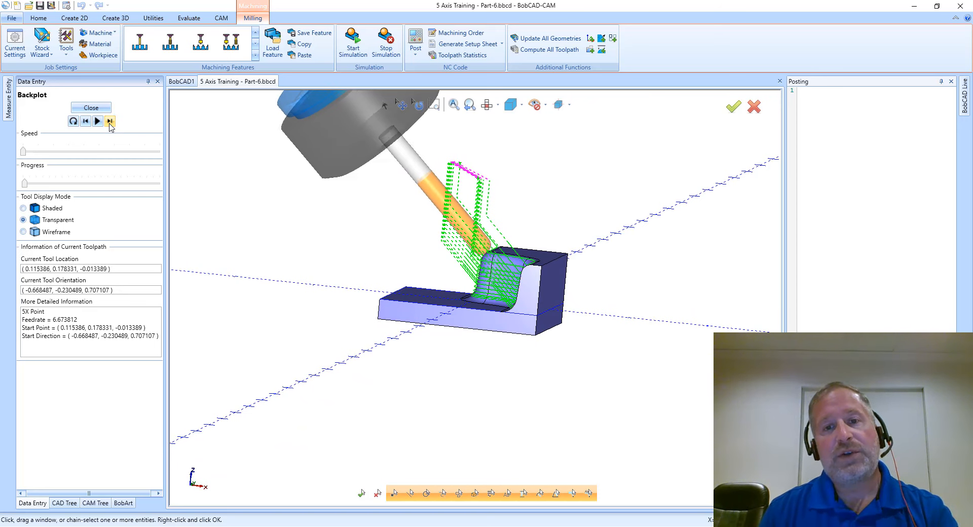
{"action": "left_click", "coordinate": [111, 126]}
{"action": "left_click", "coordinate": [111, 126]}
{"action": "left_click", "coordinate": [112, 126]}
{"action": "left_click", "coordinate": [111, 126]}
{"action": "left_click", "coordinate": [112, 126]}
{"action": "left_click", "coordinate": [111, 126]}
{"action": "left_click", "coordinate": [112, 125]}
{"action": "left_click", "coordinate": [112, 126]}
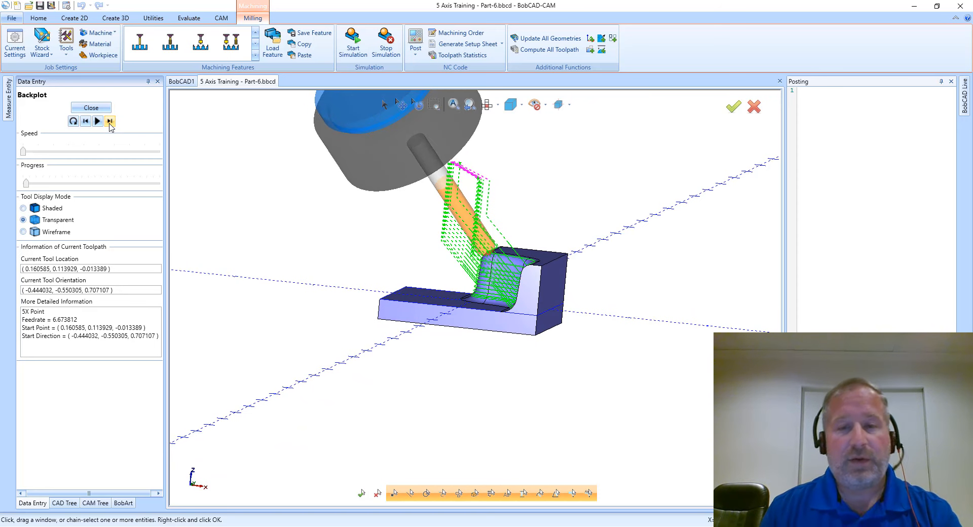
{"action": "left_click", "coordinate": [111, 126]}
{"action": "left_click", "coordinate": [112, 126]}
{"action": "left_click", "coordinate": [111, 125]}
{"action": "left_click", "coordinate": [111, 126]}
{"action": "left_click", "coordinate": [110, 122]}
{"action": "left_click", "coordinate": [111, 122]}
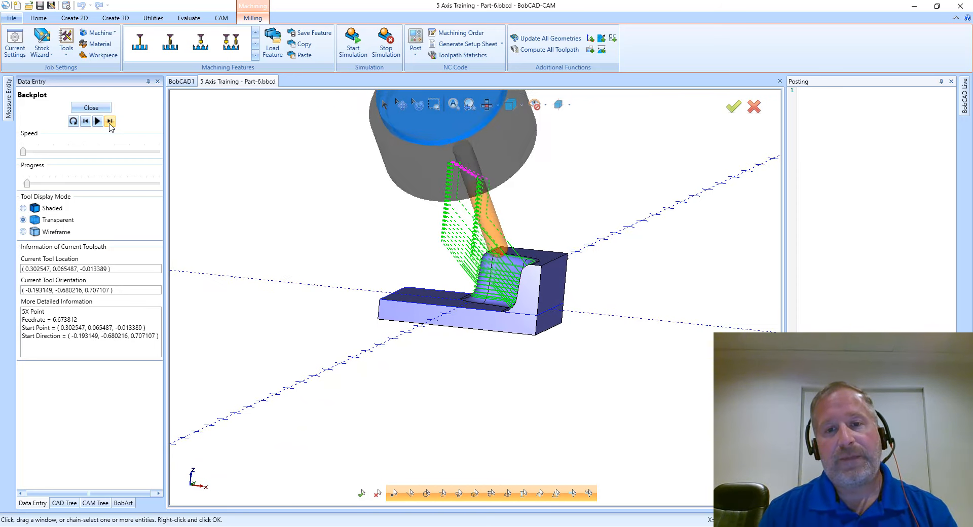
{"action": "left_click", "coordinate": [111, 122]}
{"action": "left_click", "coordinate": [111, 121]}
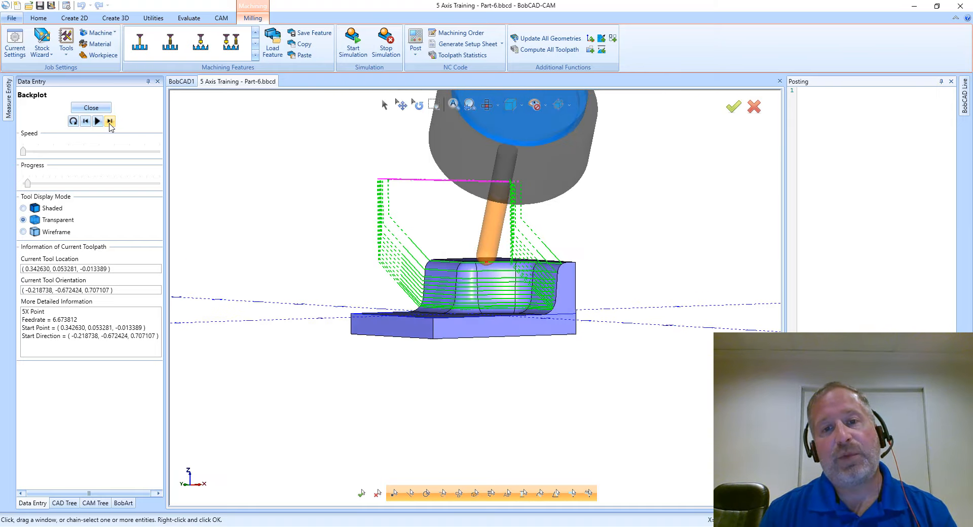
{"action": "left_click", "coordinate": [110, 121]}
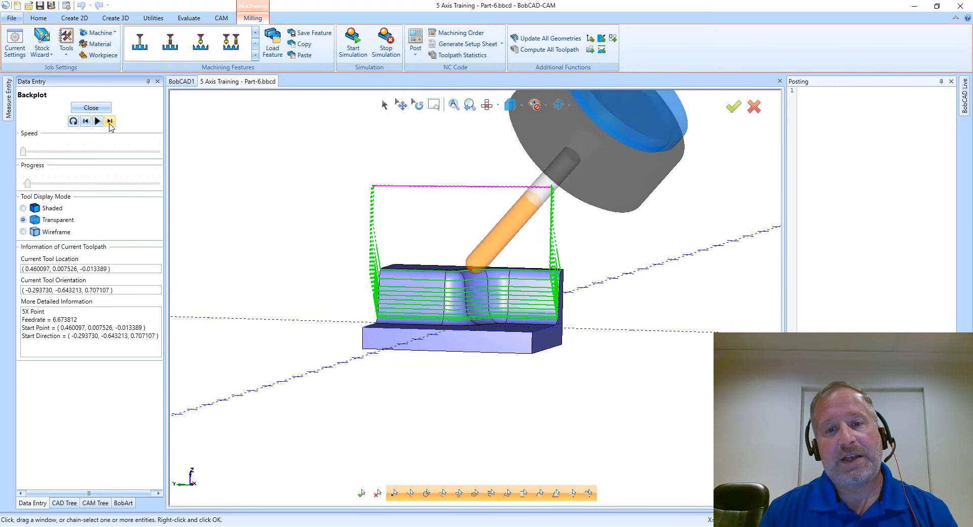
{"action": "left_click", "coordinate": [110, 121]}
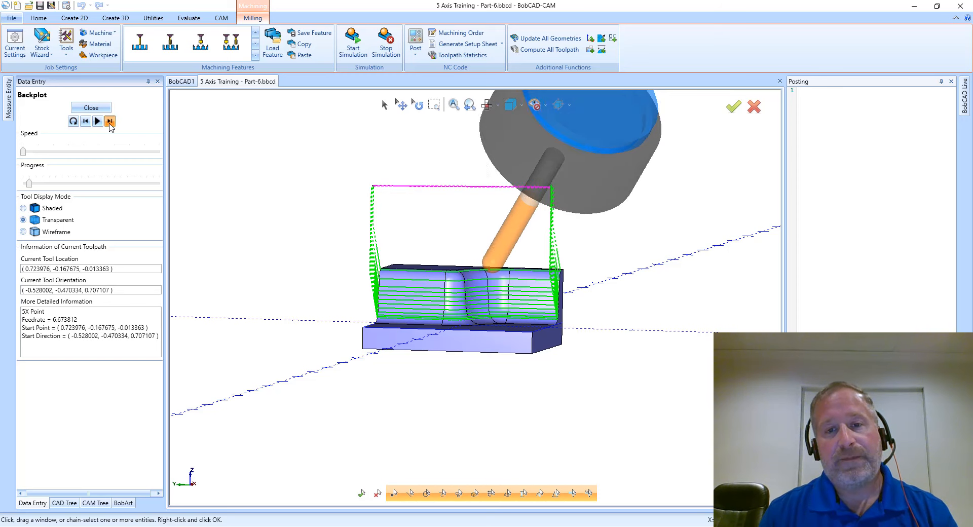
{"action": "left_click", "coordinate": [110, 122]}
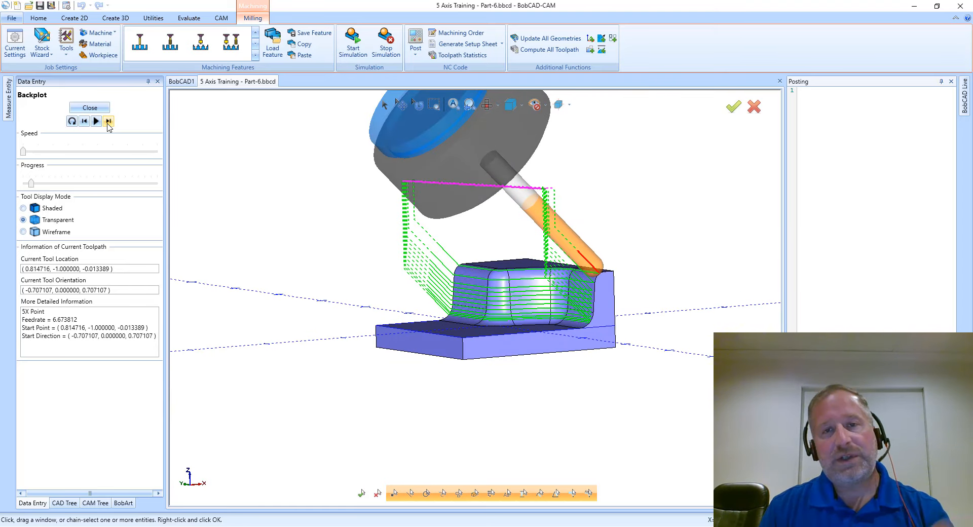
- Advance the backplot through the second pass down the curved wall to the start of the third, examining the tool's tilt and holder clearance
{"action": "left_click", "coordinate": [106, 122]}
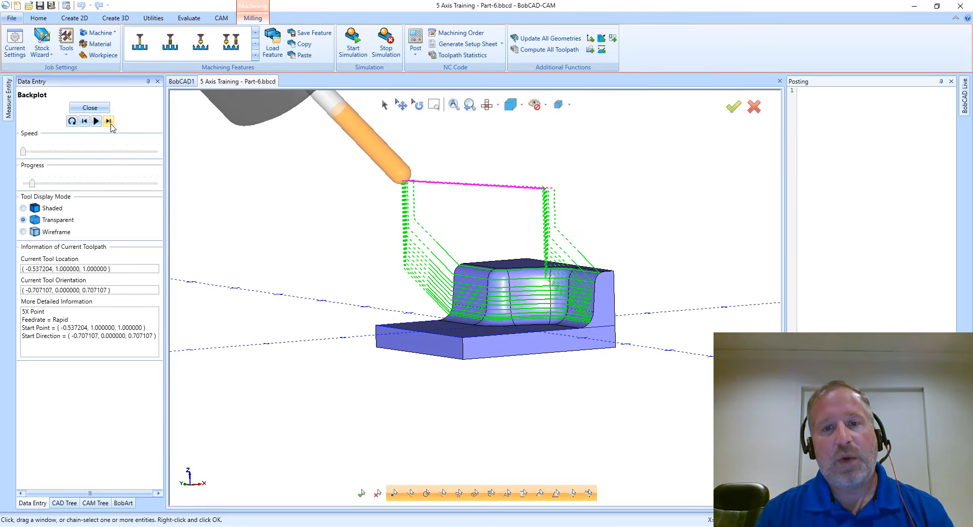
{"action": "left_click", "coordinate": [110, 123]}
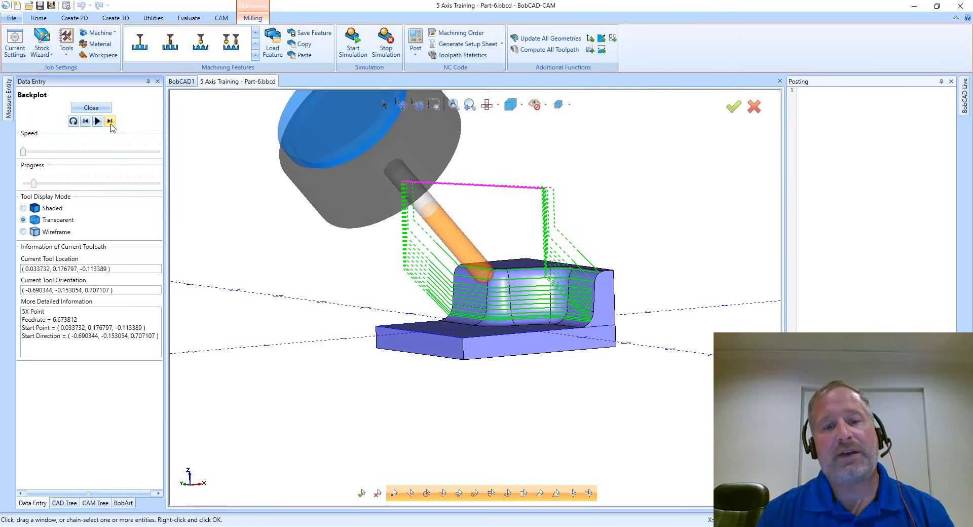
{"action": "left_click", "coordinate": [111, 122]}
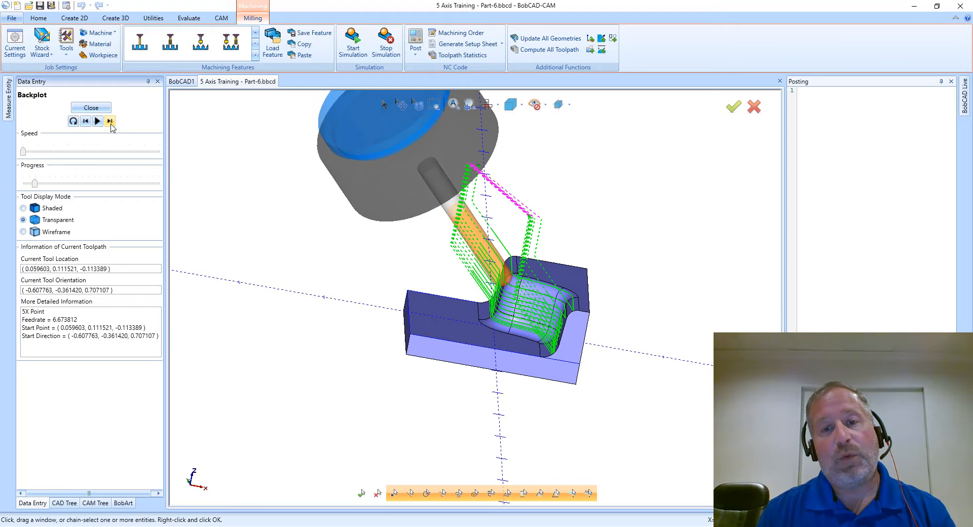
{"action": "left_click", "coordinate": [111, 122]}
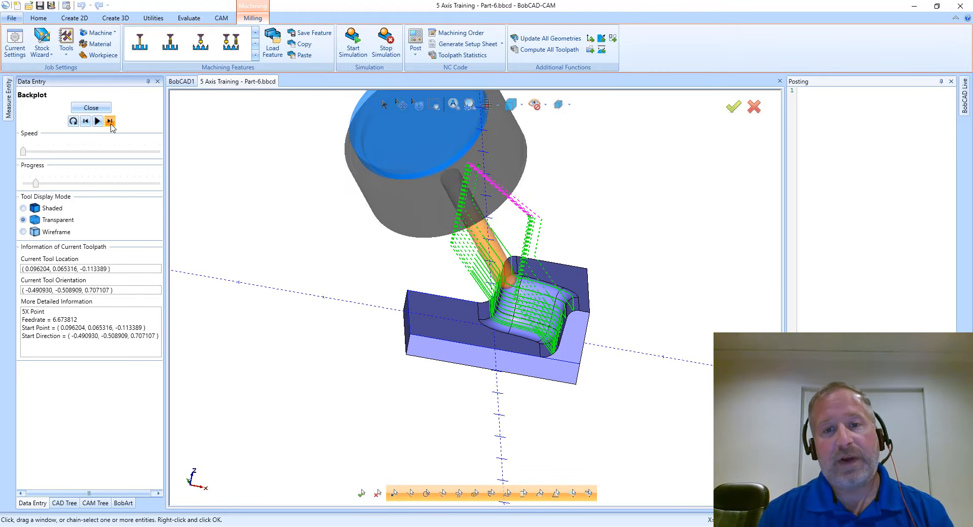
{"action": "left_click", "coordinate": [110, 123]}
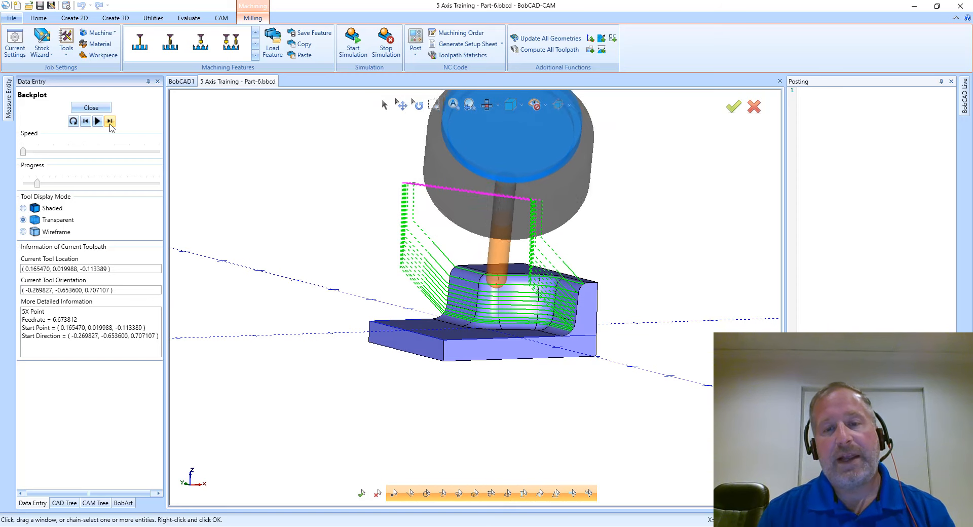
{"action": "left_click", "coordinate": [111, 122]}
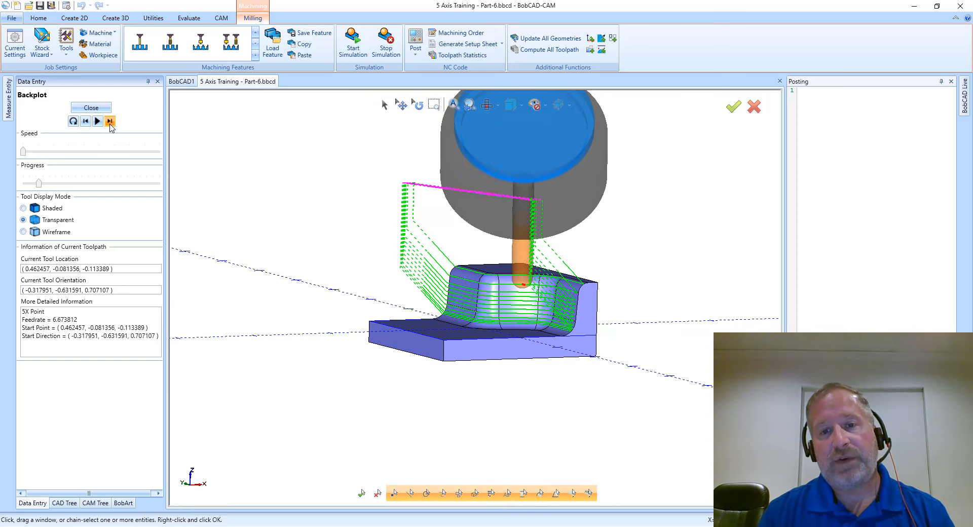
{"action": "left_click", "coordinate": [110, 122]}
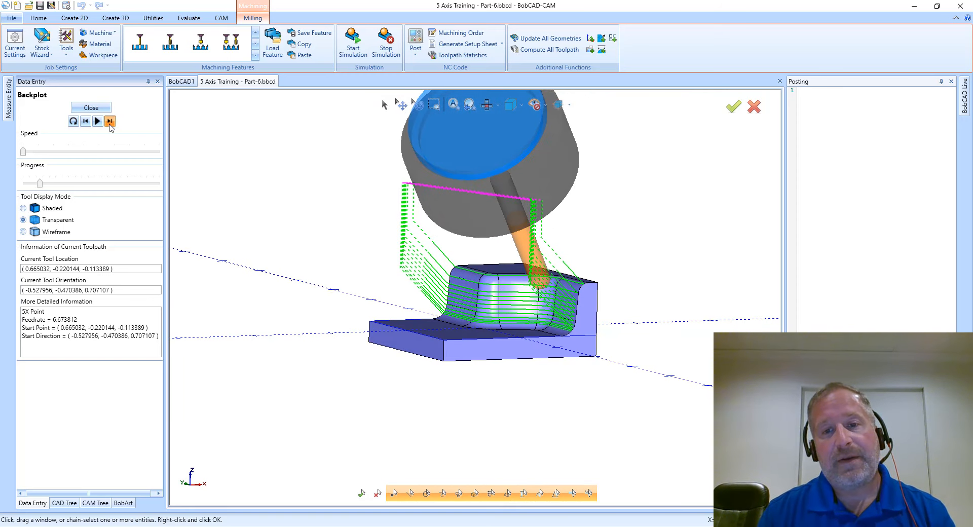
{"action": "left_click", "coordinate": [110, 123]}
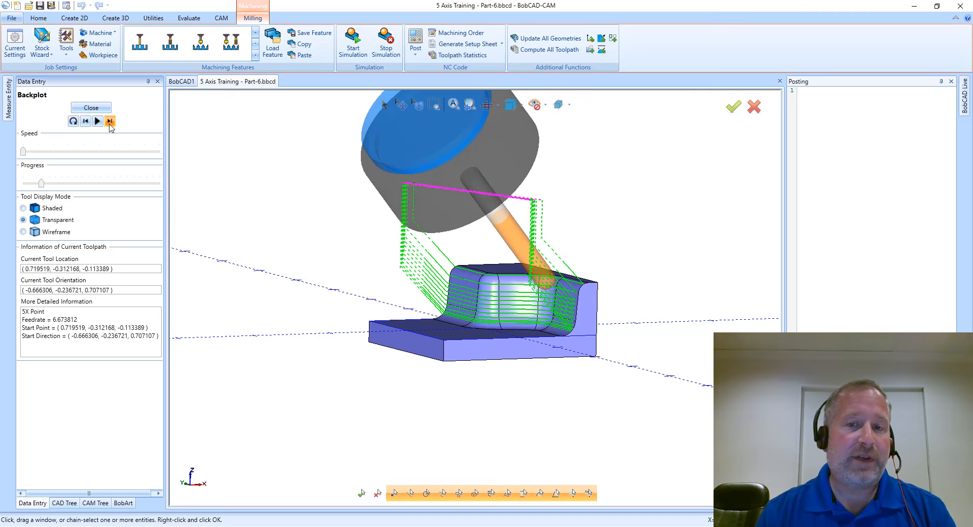
{"action": "left_click", "coordinate": [110, 122]}
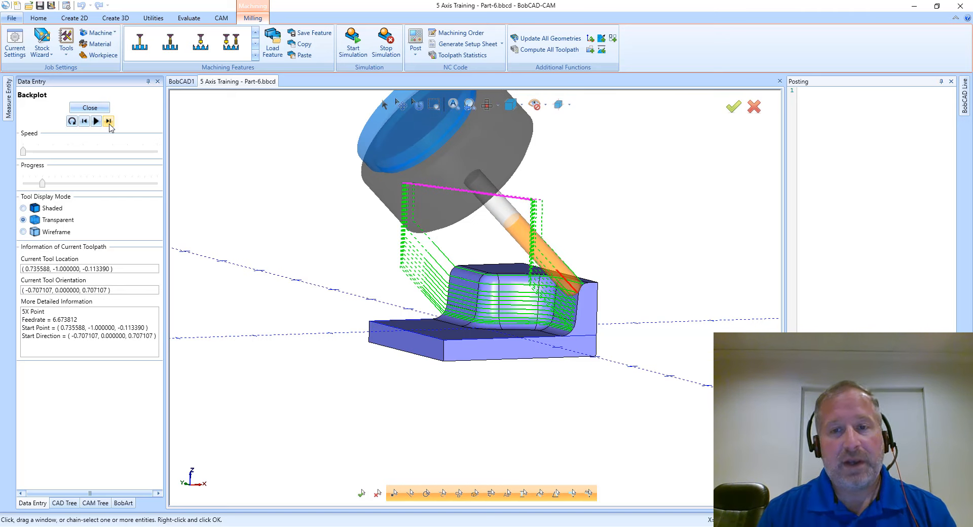
{"action": "left_click", "coordinate": [110, 123]}
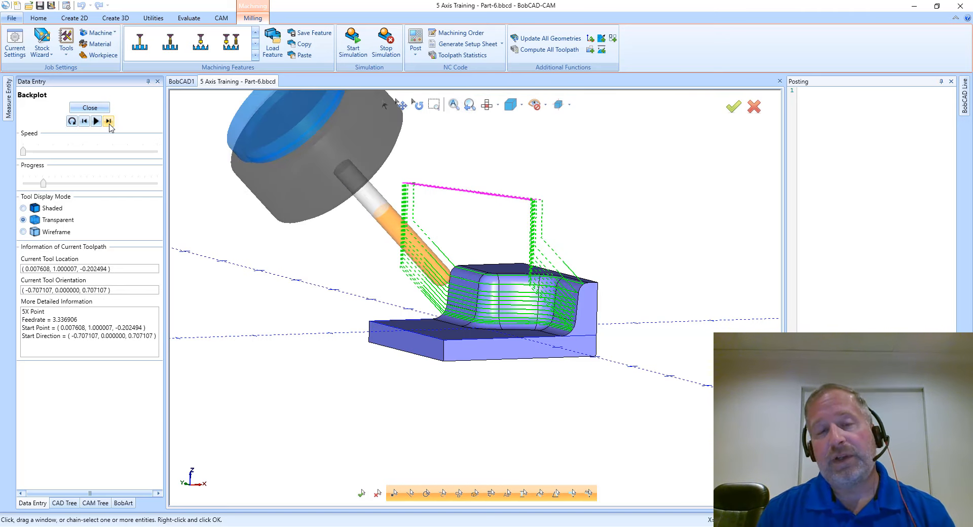
- Advance the backplot along the third pass, around the wall's first rounded corner and across its front, to examine the tool's changing tilt direction
{"action": "left_click", "coordinate": [110, 122]}
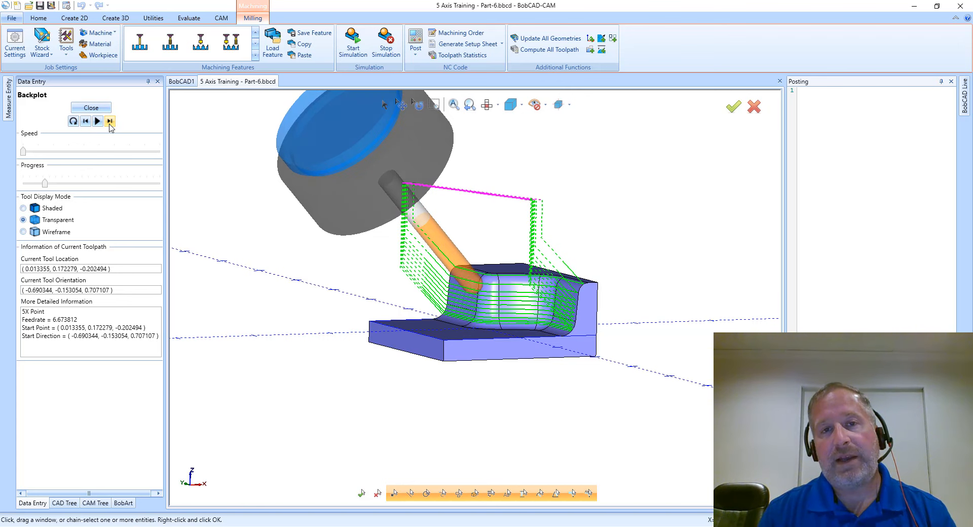
{"action": "left_click", "coordinate": [110, 123]}
{"action": "left_click", "coordinate": [110, 124]}
{"action": "left_click", "coordinate": [110, 124]}
{"action": "left_click", "coordinate": [110, 124]}
{"action": "left_click", "coordinate": [110, 124]}
{"action": "left_click", "coordinate": [110, 123]}
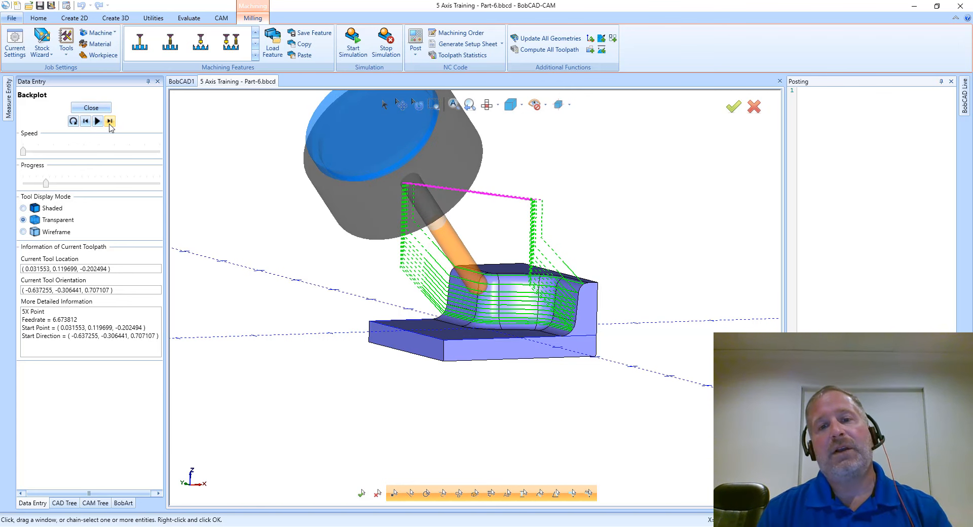
{"action": "left_click", "coordinate": [110, 124]}
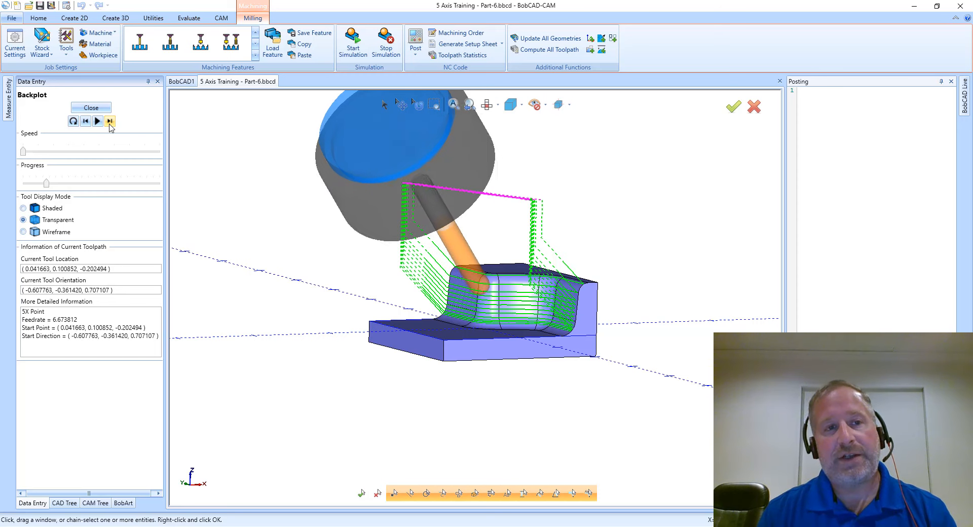
{"action": "left_click", "coordinate": [110, 123]}
{"action": "left_click", "coordinate": [110, 124]}
{"action": "left_click", "coordinate": [110, 124]}
{"action": "left_click", "coordinate": [110, 124]}
{"action": "left_click", "coordinate": [110, 124]}
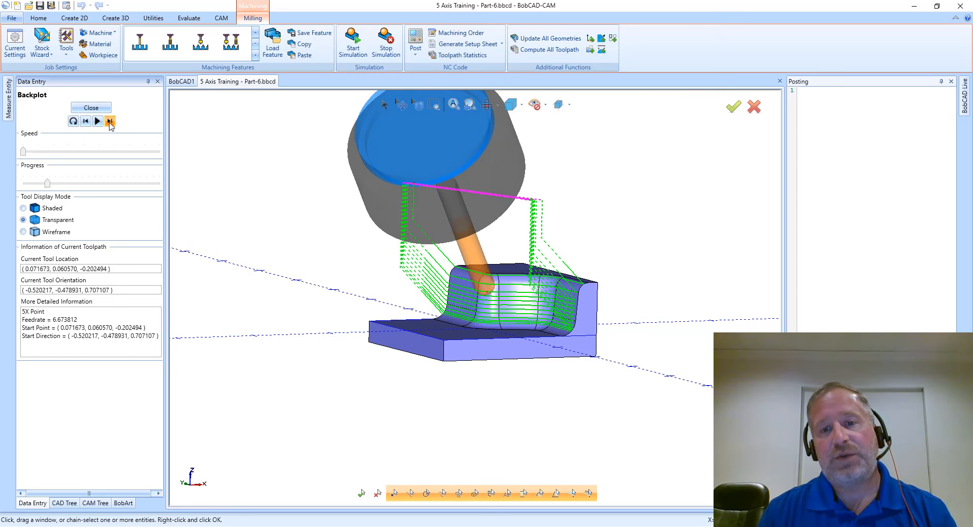
{"action": "left_click", "coordinate": [110, 124]}
{"action": "left_click", "coordinate": [110, 123]}
{"action": "left_click", "coordinate": [110, 124]}
{"action": "left_click", "coordinate": [110, 124]}
{"action": "left_click", "coordinate": [110, 123]}
{"action": "left_click", "coordinate": [110, 124]}
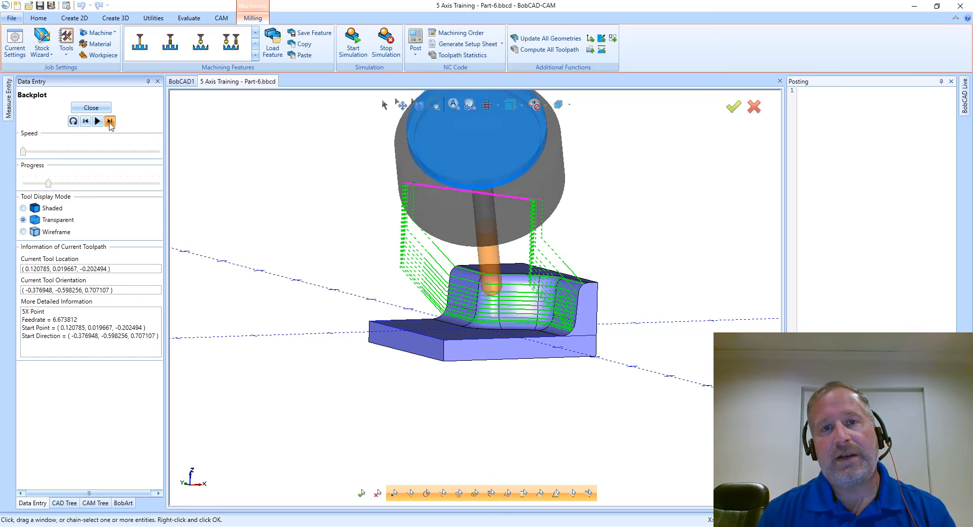
{"action": "left_click", "coordinate": [110, 124]}
{"action": "left_click", "coordinate": [110, 123]}
{"action": "left_click", "coordinate": [110, 122]}
{"action": "left_click", "coordinate": [110, 122]}
{"action": "left_click", "coordinate": [110, 122]}
{"action": "left_click", "coordinate": [110, 121]}
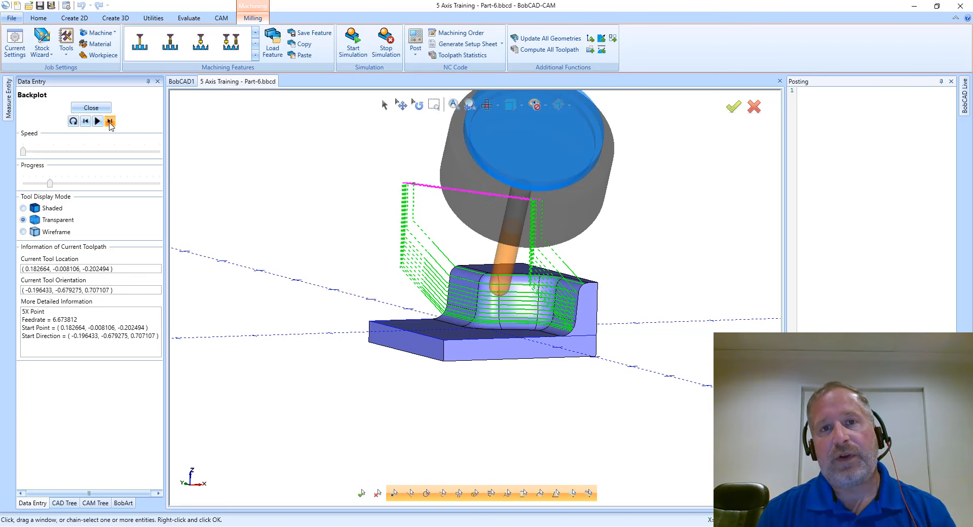
{"action": "left_click", "coordinate": [110, 121]}
{"action": "left_click", "coordinate": [110, 122]}
{"action": "left_click", "coordinate": [110, 122]}
{"action": "left_click", "coordinate": [110, 122]}
{"action": "left_click", "coordinate": [110, 123]}
{"action": "left_click", "coordinate": [110, 122]}
{"action": "left_click", "coordinate": [110, 123]}
{"action": "left_click", "coordinate": [110, 123]}
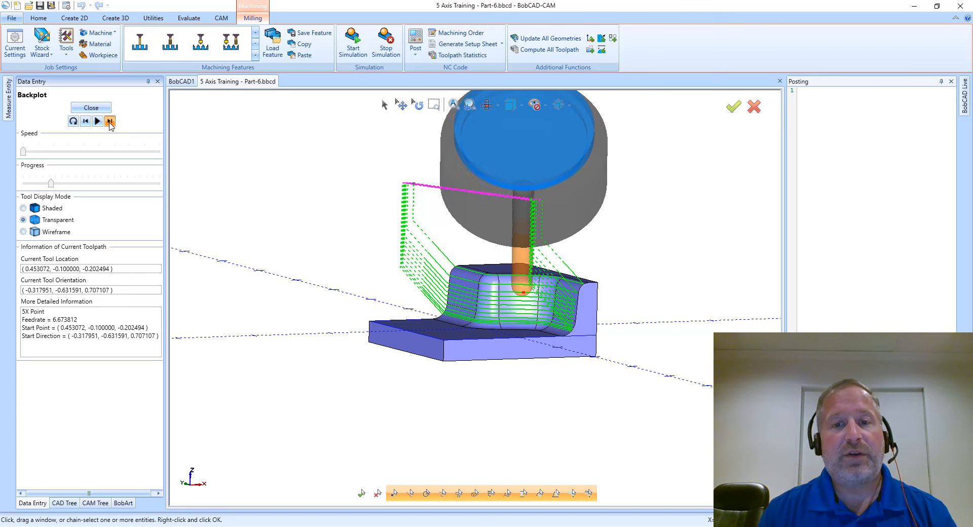
{"action": "left_click", "coordinate": [110, 122]}
{"action": "left_click", "coordinate": [110, 122]}
{"action": "left_click", "coordinate": [110, 123]}
{"action": "left_click", "coordinate": [110, 122]}
{"action": "left_click", "coordinate": [110, 123]}
{"action": "left_click", "coordinate": [110, 123]}
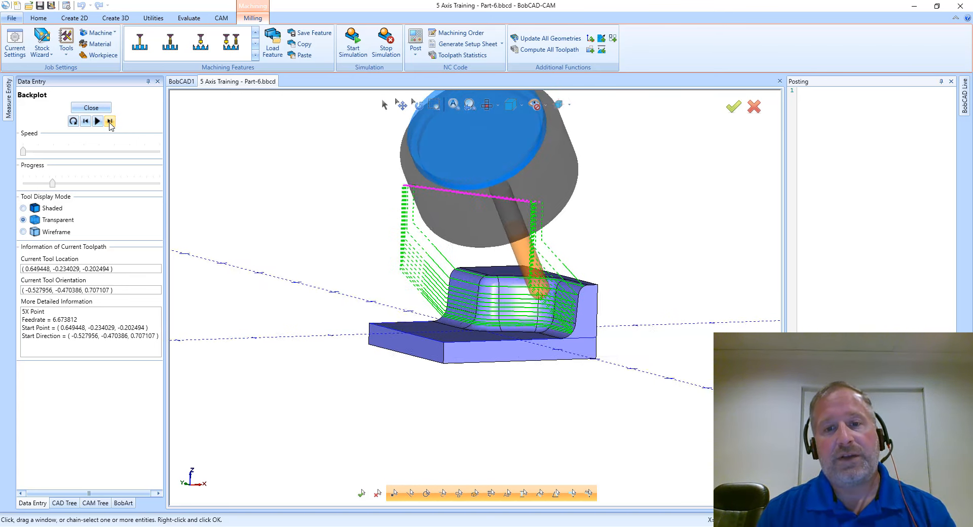